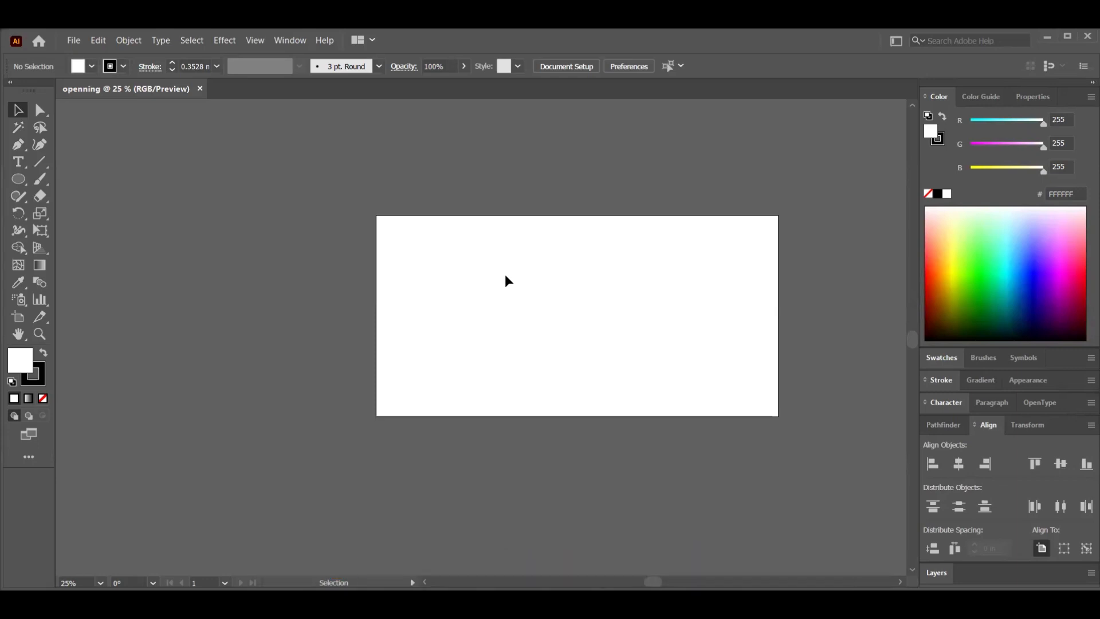
{"action": "left_click", "coordinate": [19, 115]}
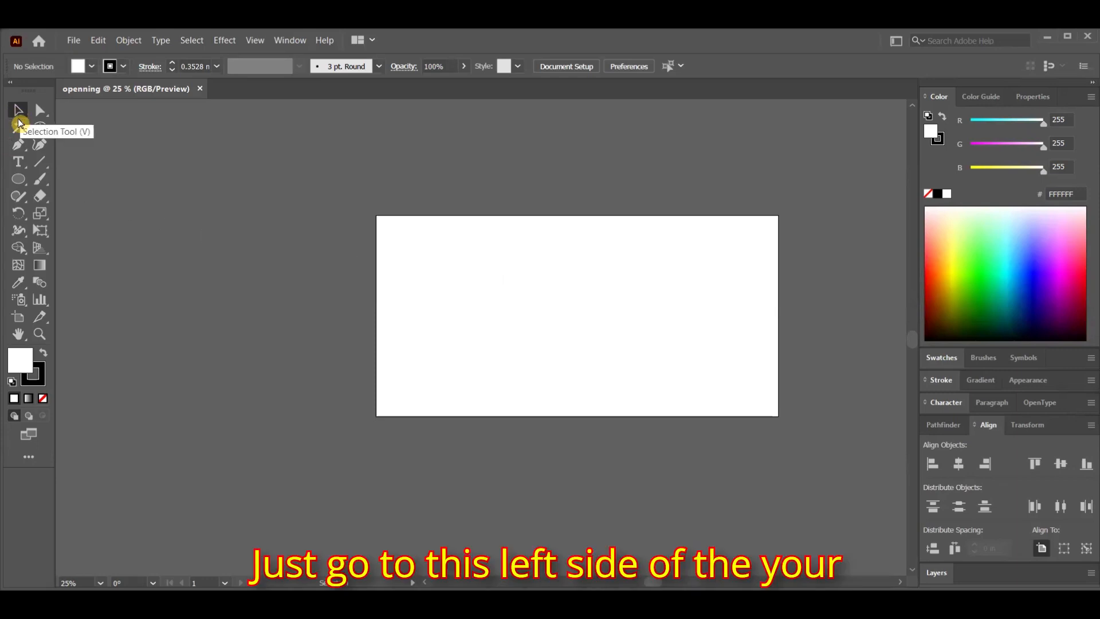
{"action": "right_click", "coordinate": [18, 183]}
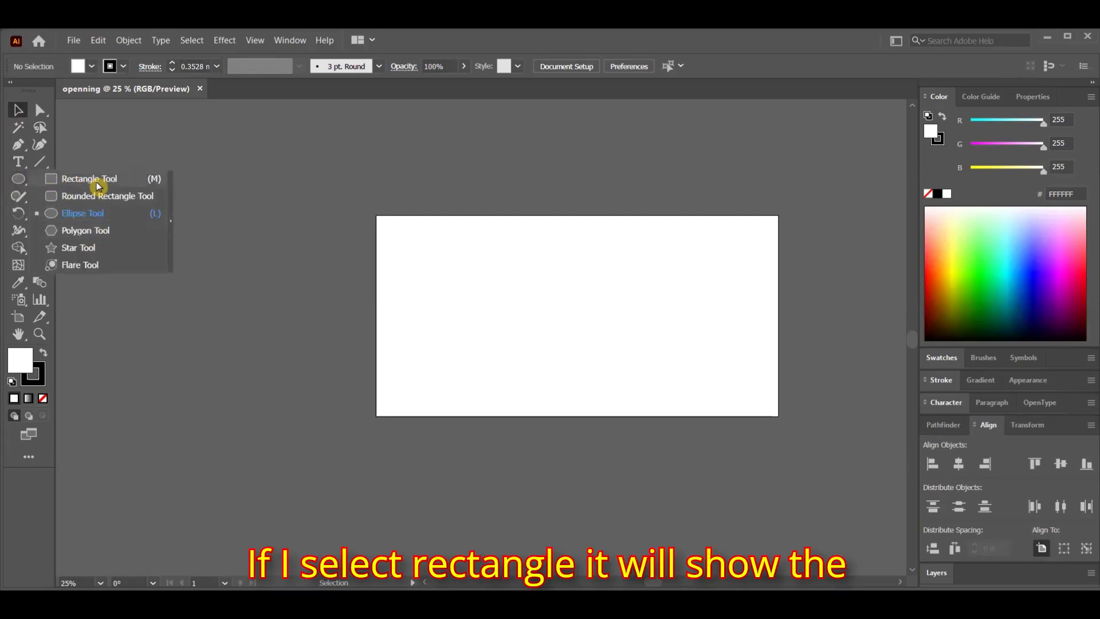
{"action": "left_click", "coordinate": [90, 179]}
Step: Draw a circle 5 in wide and 5 in high on the artboard with the Ellipse tool
{"action": "right_click", "coordinate": [18, 179]}
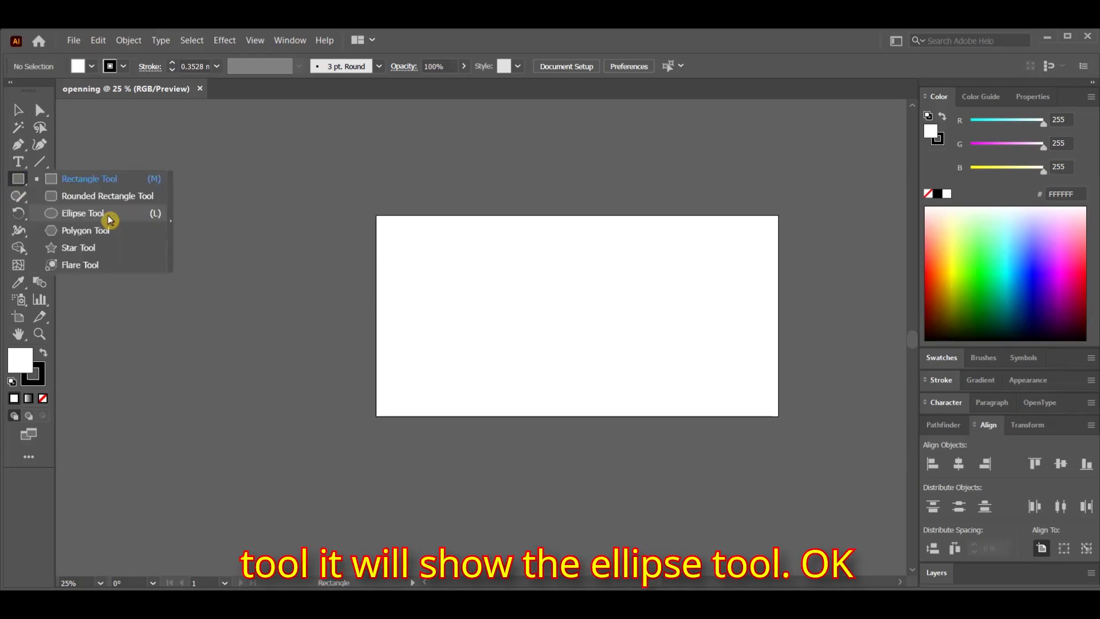
{"action": "left_click", "coordinate": [109, 217]}
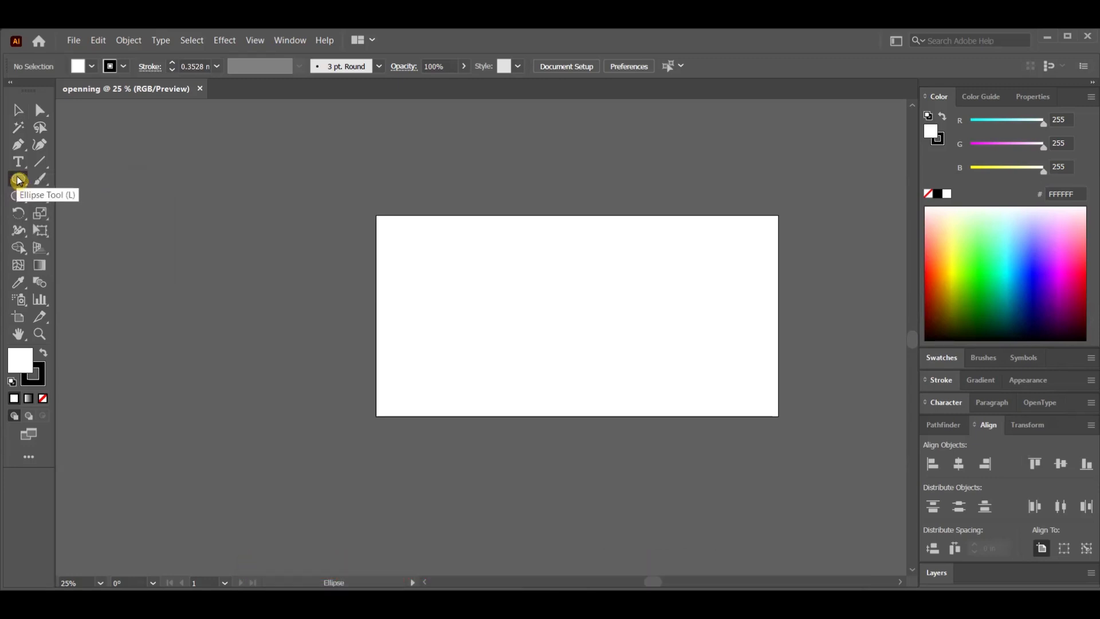
{"action": "left_click", "coordinate": [571, 311]}
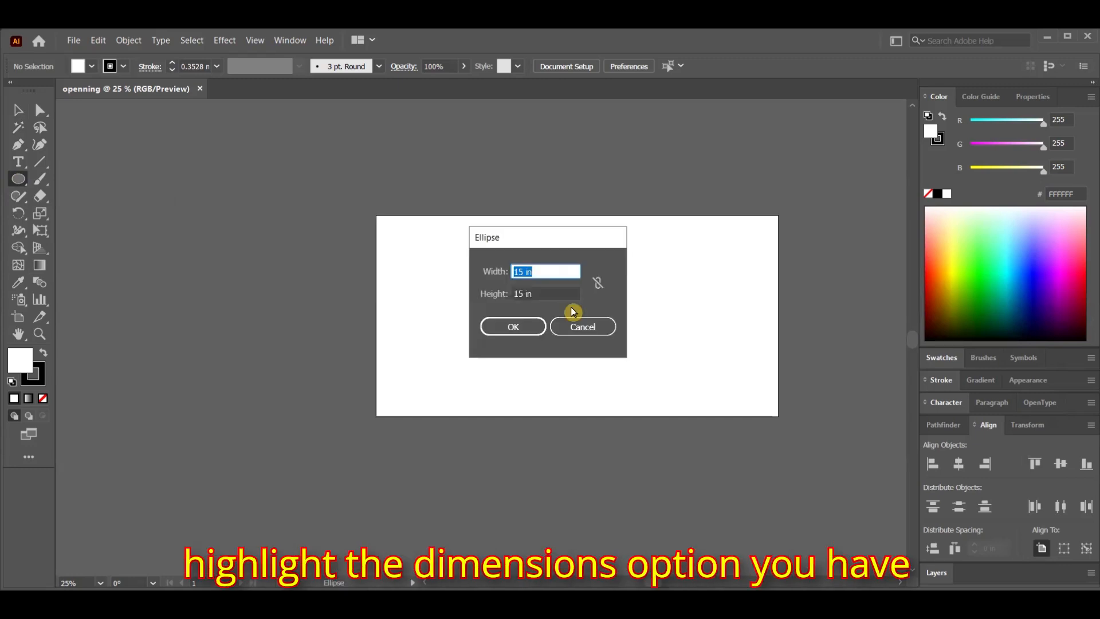
{"action": "left_click", "coordinate": [549, 269]}
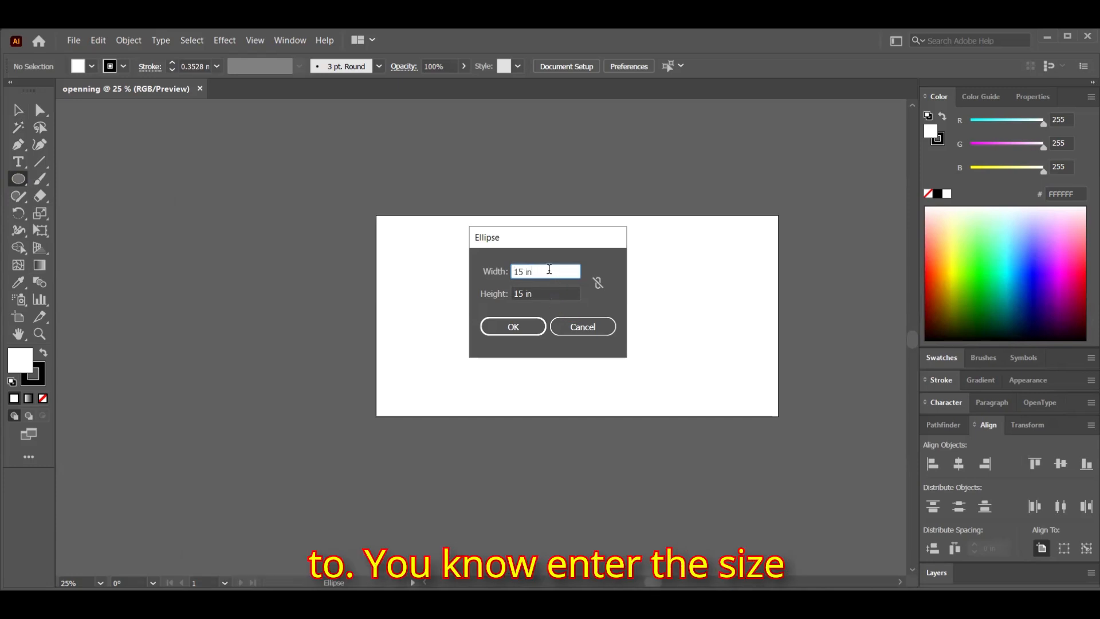
{"action": "left_click_drag", "start_coordinate": [549, 269], "coordinate": [505, 296]}
{"action": "type", "text": "5"}
{"action": "left_click", "coordinate": [537, 294]}
{"action": "type", "text": "5"}
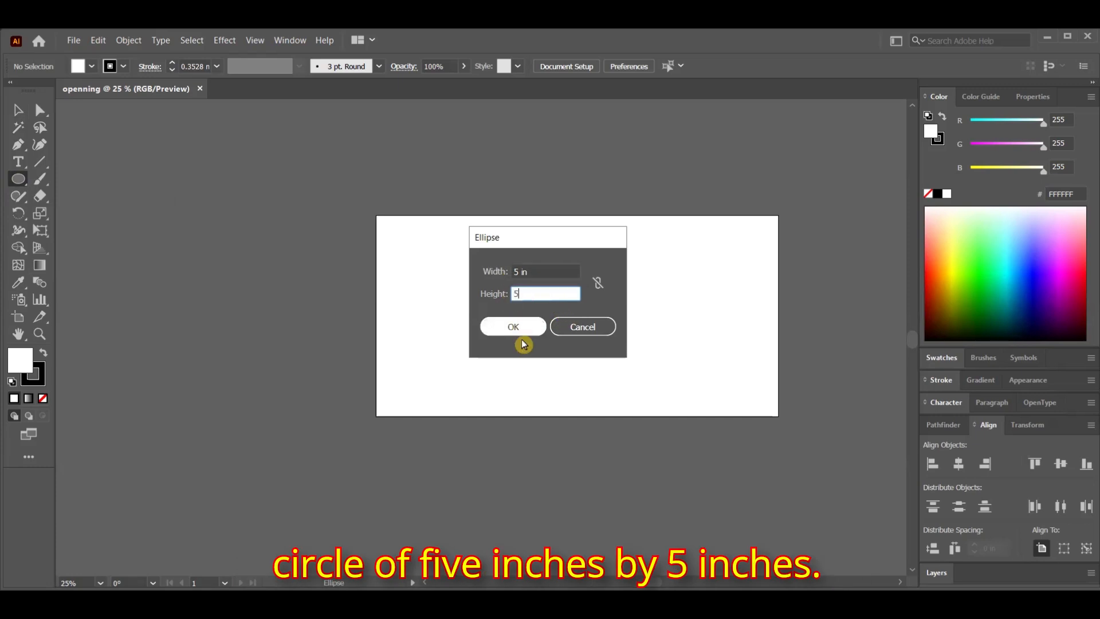
{"action": "left_click", "coordinate": [520, 330]}
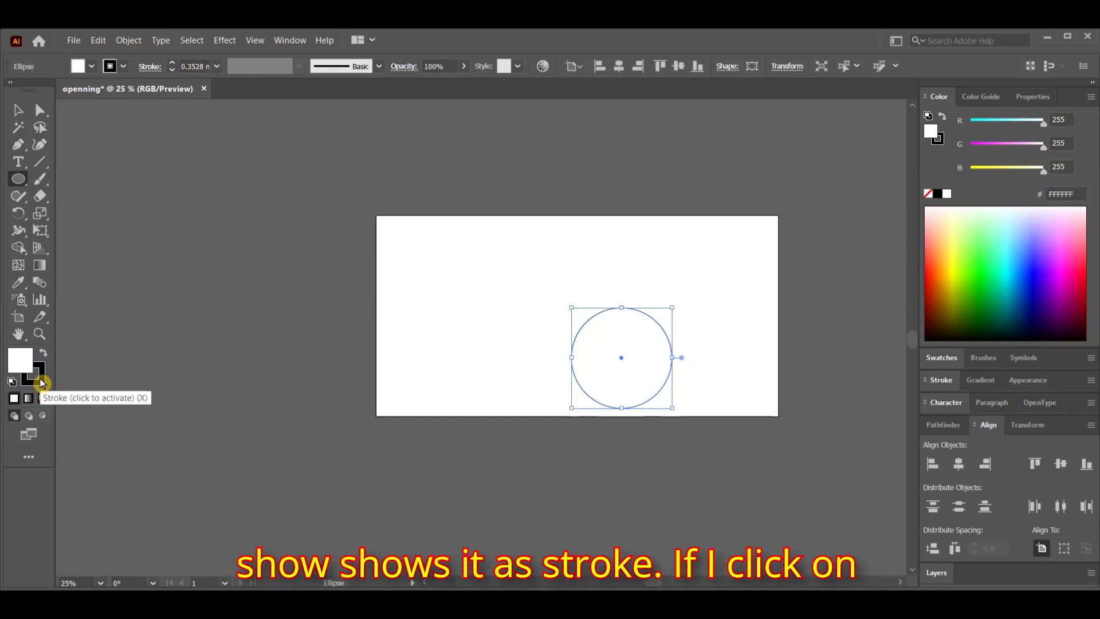
Step: Set the new circle's fill to None
{"action": "left_click", "coordinate": [33, 374]}
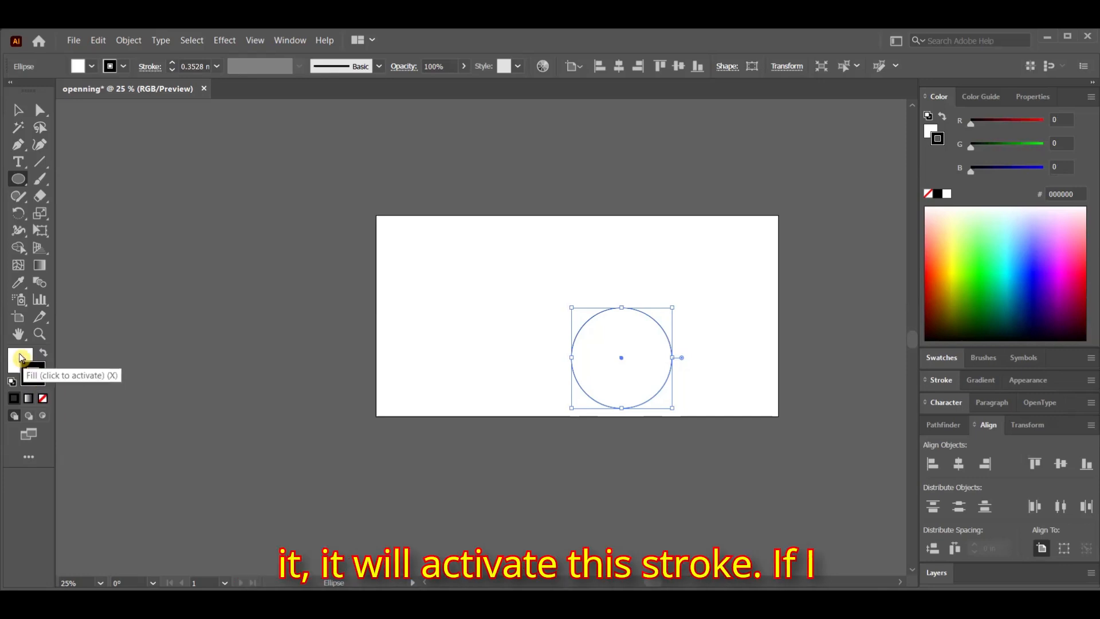
{"action": "left_click", "coordinate": [20, 358]}
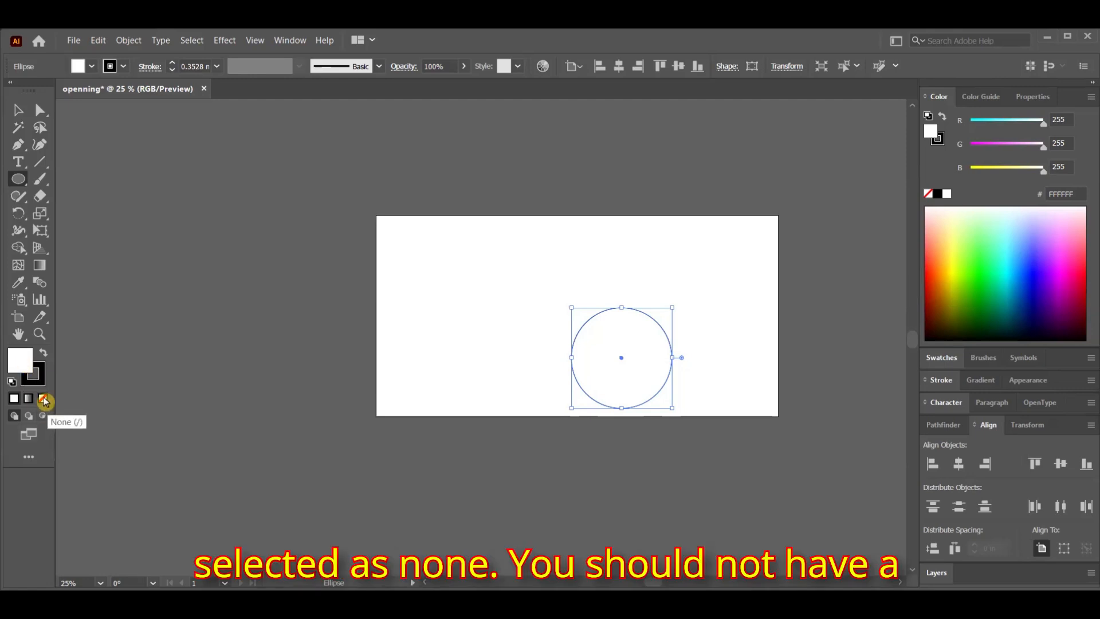
{"action": "left_click", "coordinate": [44, 401]}
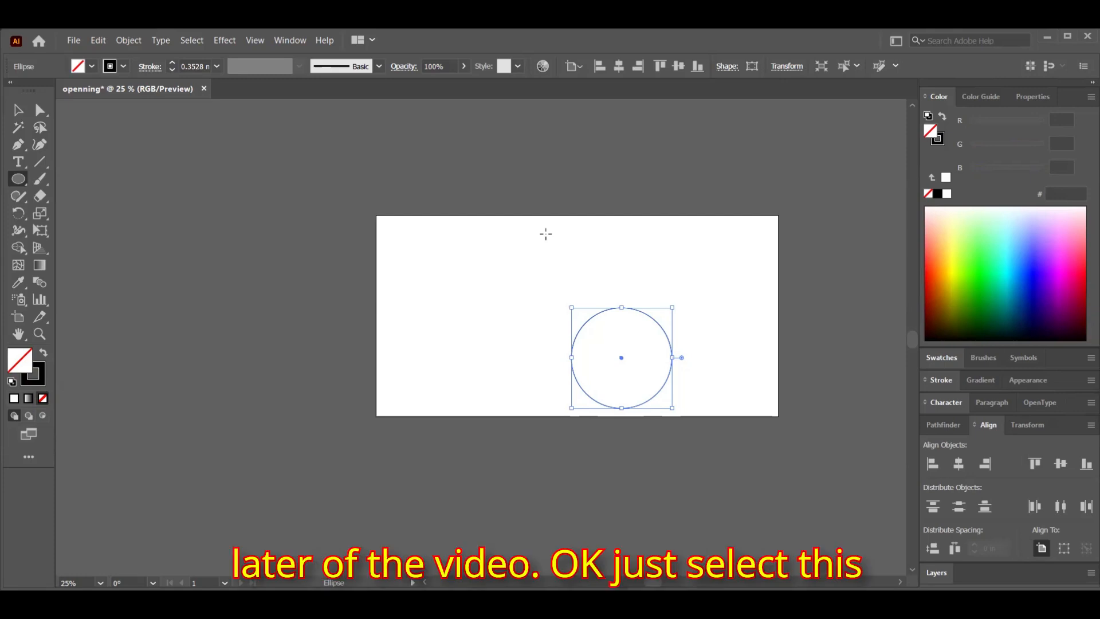
Step: Move the circle off the artboard onto the grey canvas to its left and give it a solid white fill
{"action": "left_click", "coordinate": [18, 113]}
{"action": "left_click_drag", "start_coordinate": [622, 366], "coordinate": [300, 312]}
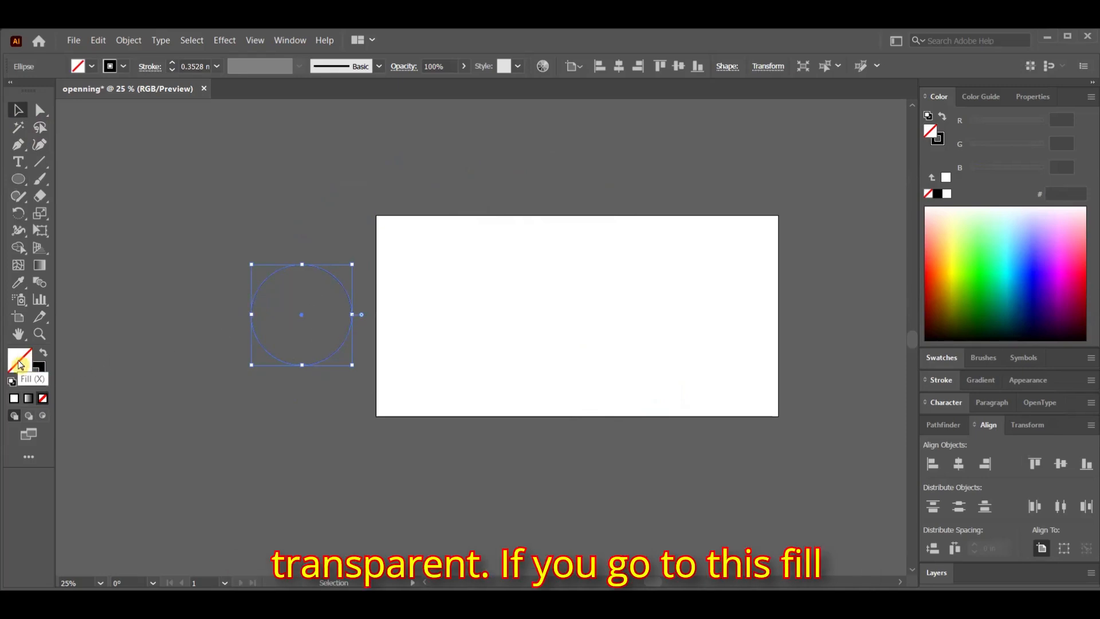
{"action": "left_click", "coordinate": [16, 399]}
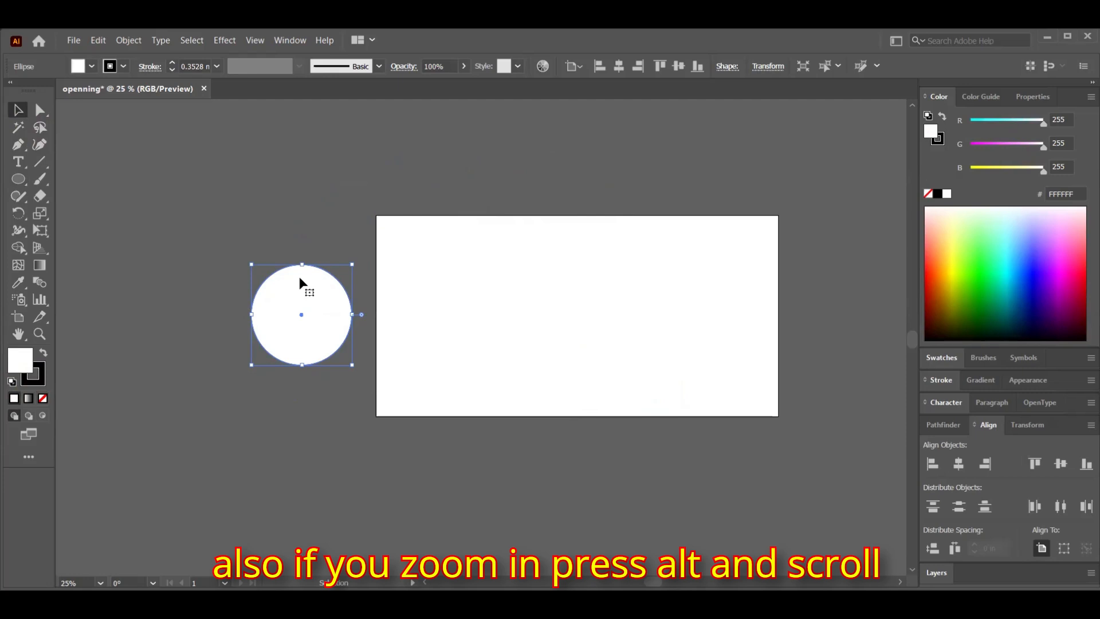
Step: Examine the black stroke along the upper edge of the white-filled circle up close
{"action": "scroll", "coordinate": [301, 281], "scroll_direction": "up", "scroll_amount": 5, "text": "alt"}
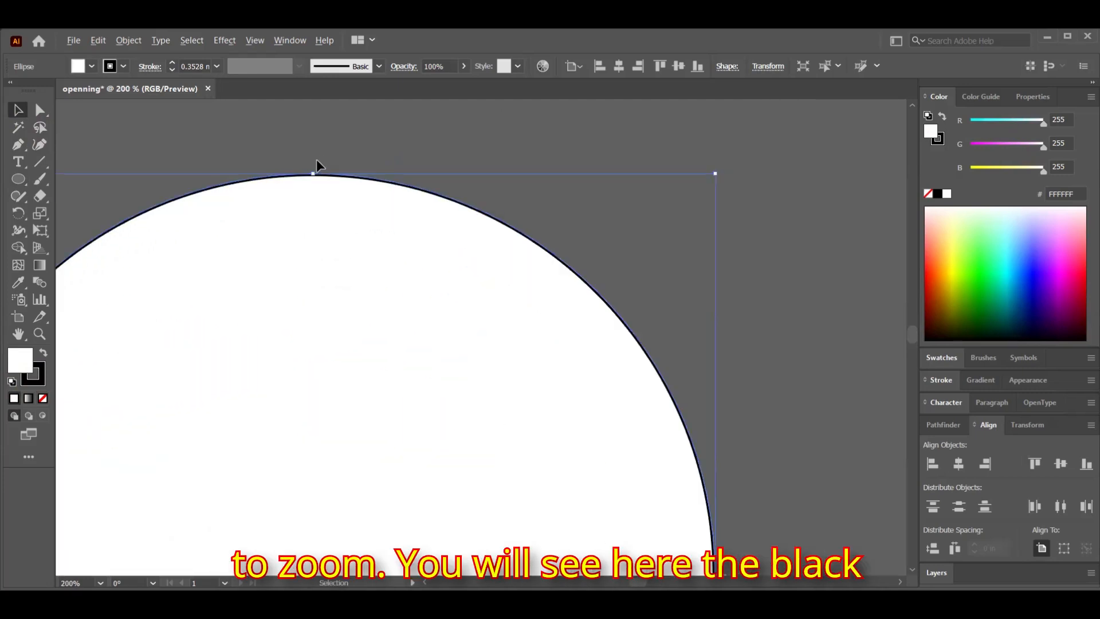
{"action": "scroll", "coordinate": [317, 167], "scroll_direction": "up", "scroll_amount": 4, "text": "alt"}
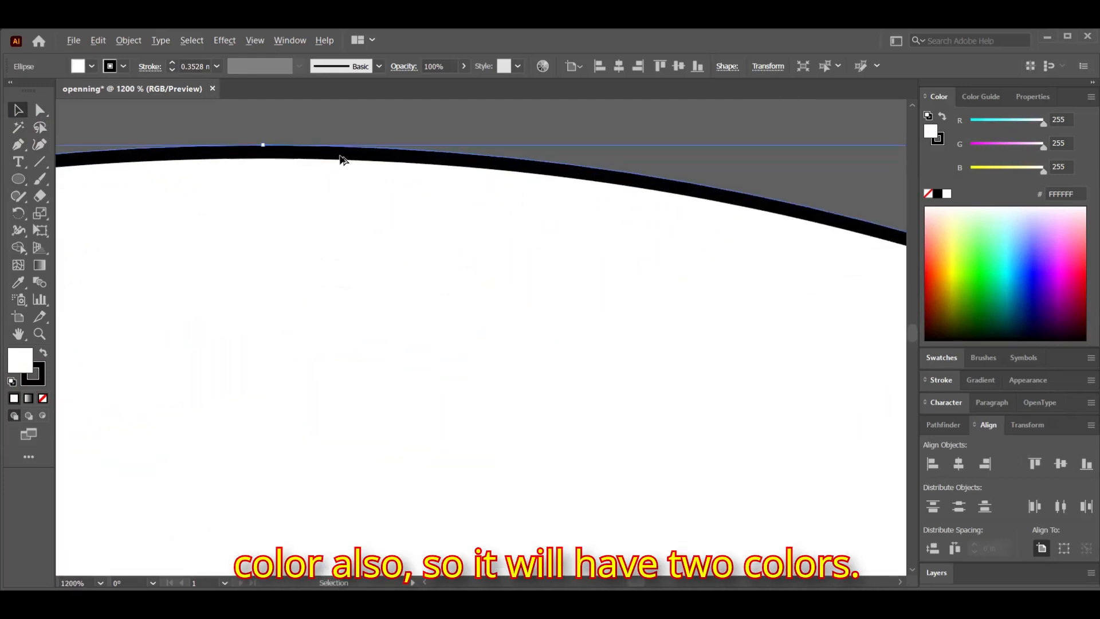
{"action": "scroll", "coordinate": [343, 159], "scroll_direction": "down", "scroll_amount": 6, "text": "alt"}
{"action": "scroll", "coordinate": [343, 160], "scroll_direction": "up", "scroll_amount": 4, "text": "alt"}
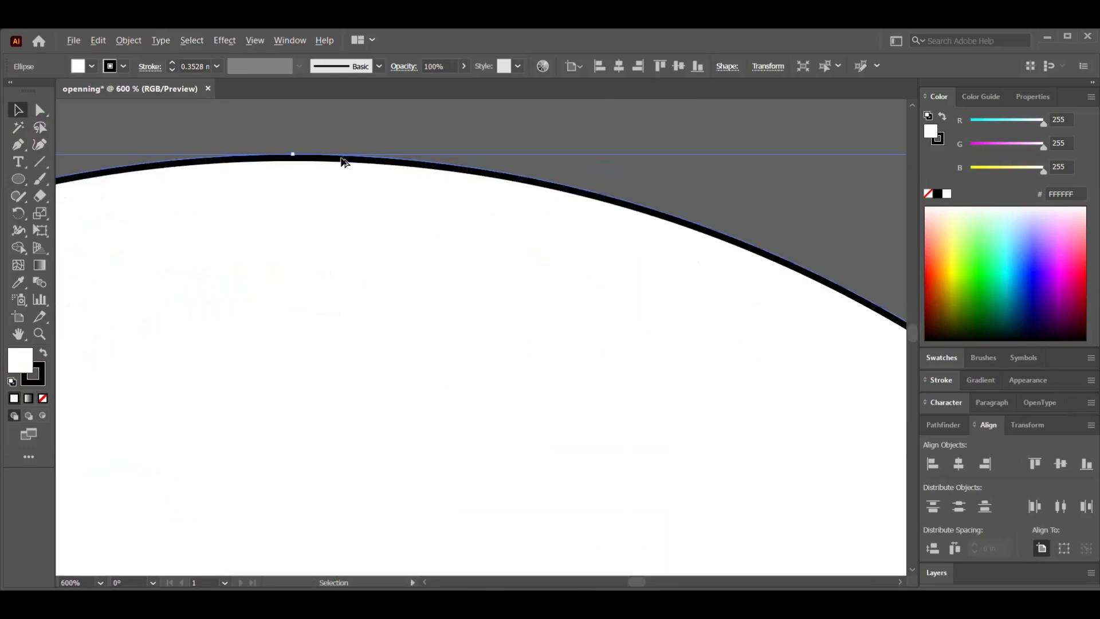
{"action": "scroll", "coordinate": [343, 161], "scroll_direction": "down", "scroll_amount": 5, "text": "alt"}
{"action": "scroll", "coordinate": [344, 160], "scroll_direction": "up", "scroll_amount": 2, "text": "alt"}
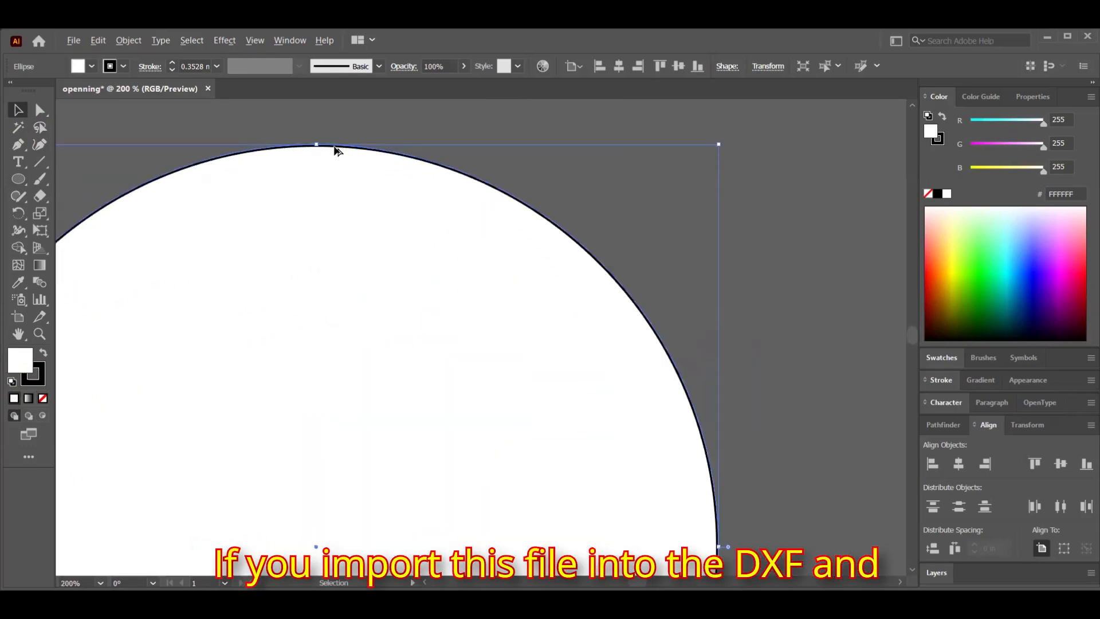
{"action": "scroll", "coordinate": [338, 150], "scroll_direction": "up", "scroll_amount": 2}
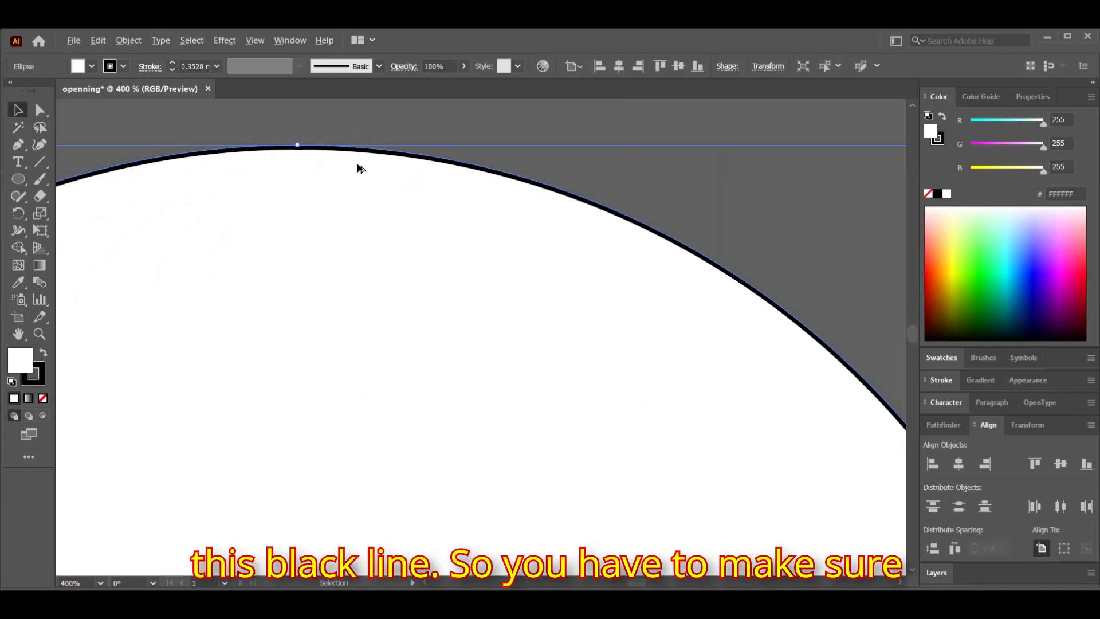
{"action": "scroll", "coordinate": [352, 145], "scroll_direction": "down", "scroll_amount": 7}
{"action": "scroll", "coordinate": [356, 165], "scroll_direction": "up", "scroll_amount": 1}
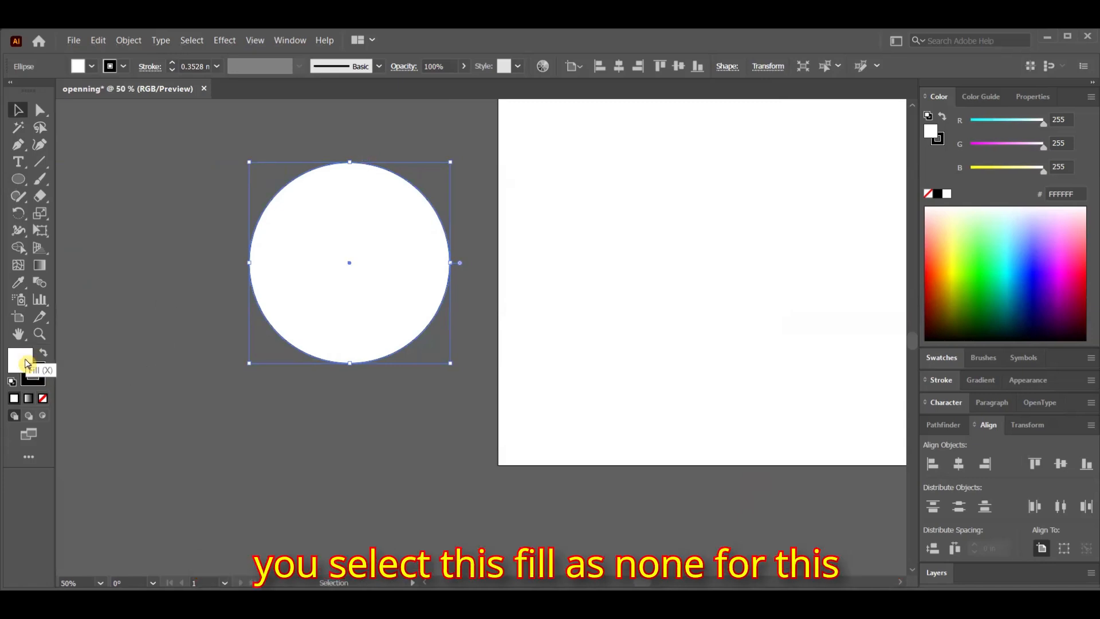
Step: Set the circle's fill to None and move the circle back onto the artboard
{"action": "left_click", "coordinate": [42, 399]}
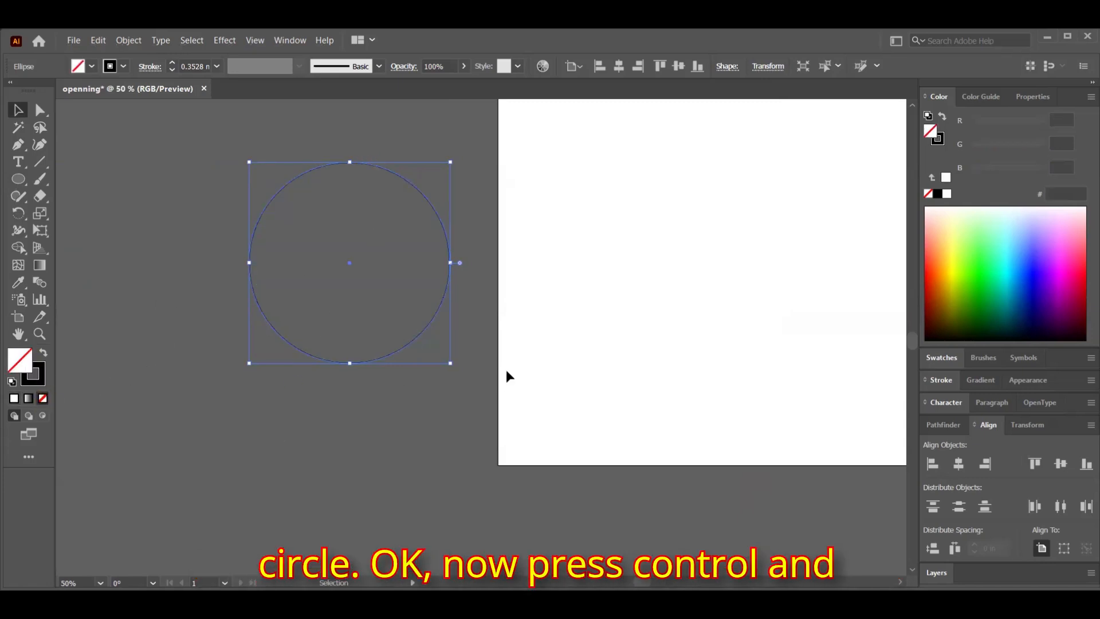
{"action": "scroll", "coordinate": [367, 319], "scroll_direction": "right", "scroll_amount": 5}
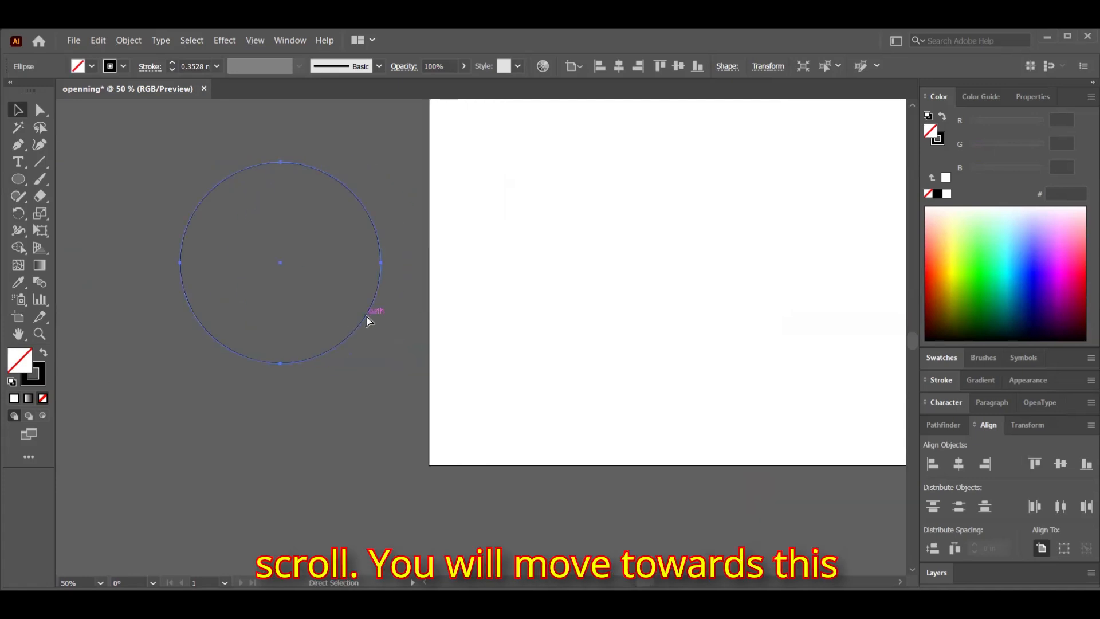
{"action": "scroll", "coordinate": [390, 319], "scroll_direction": "right", "scroll_amount": 3}
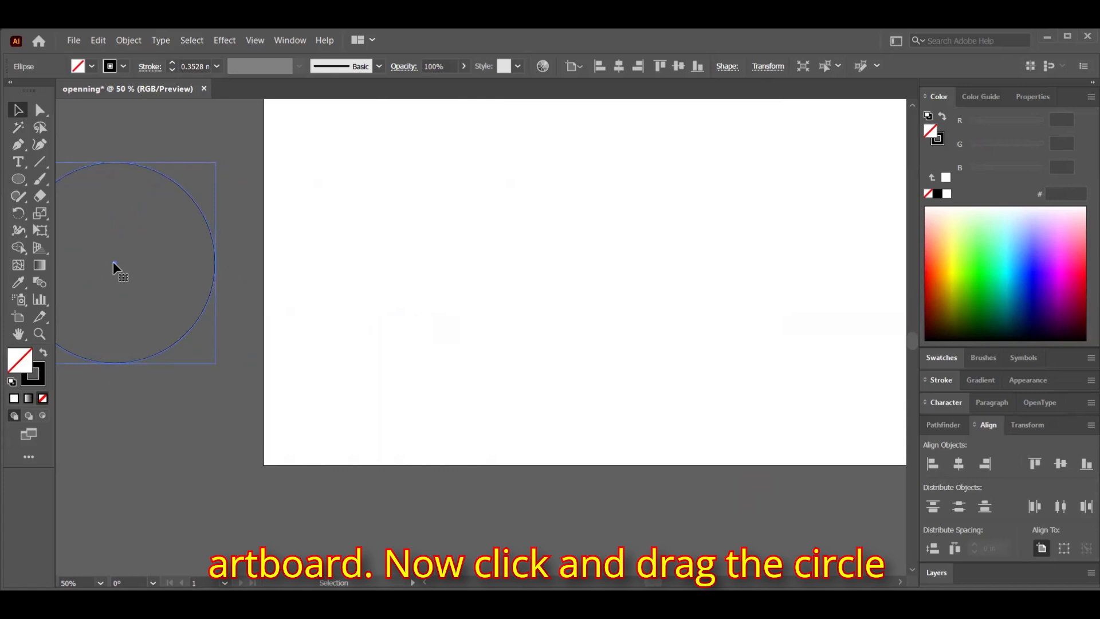
{"action": "left_click_drag", "start_coordinate": [112, 262], "coordinate": [660, 265]}
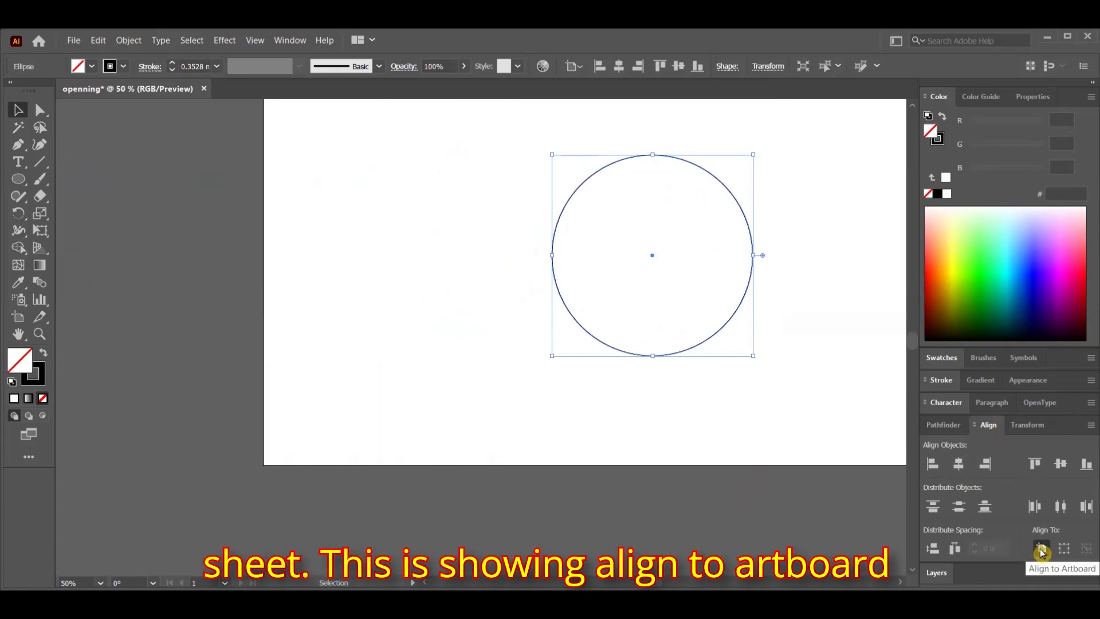
Step: Centre the circle horizontally and vertically on the artboard and deselect it
{"action": "left_click", "coordinate": [959, 466]}
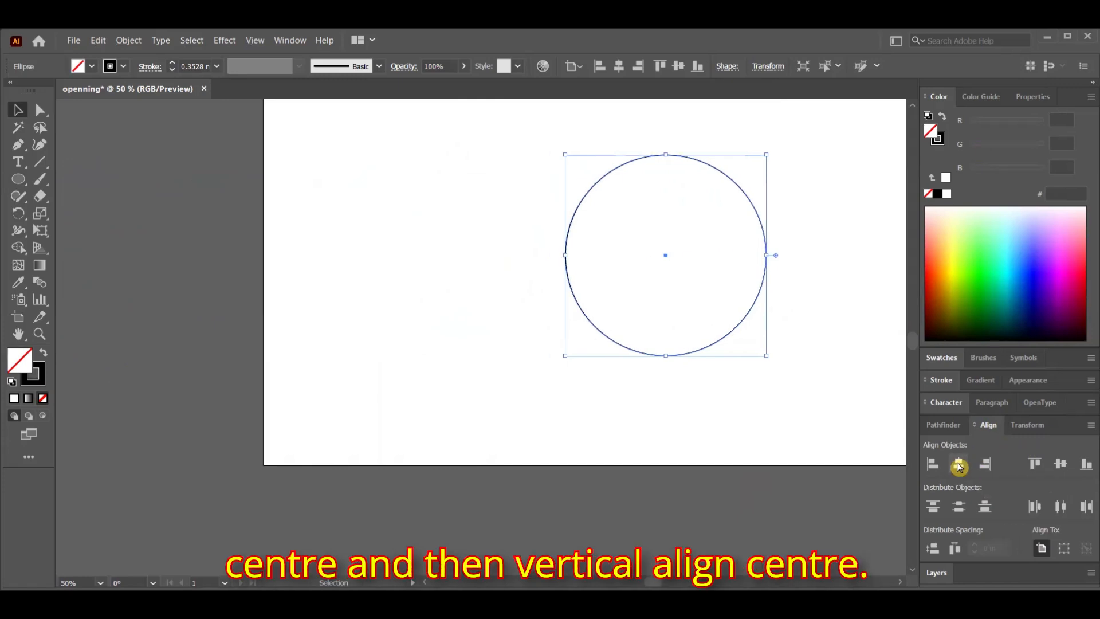
{"action": "left_click", "coordinate": [1060, 466]}
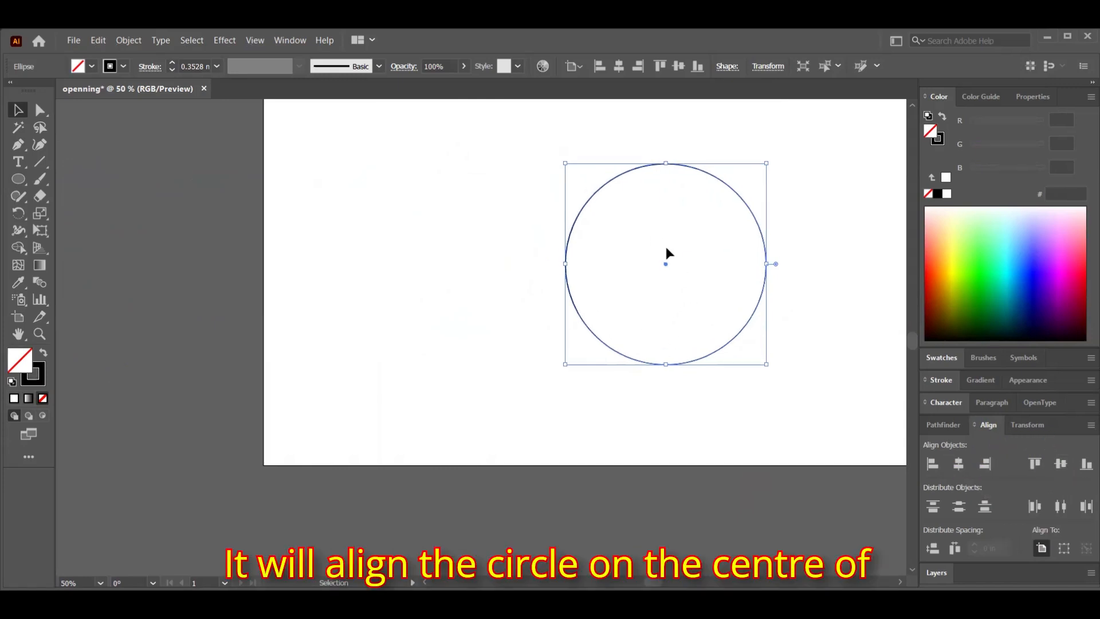
{"action": "scroll", "coordinate": [583, 375], "scroll_direction": "up", "scroll_amount": 3}
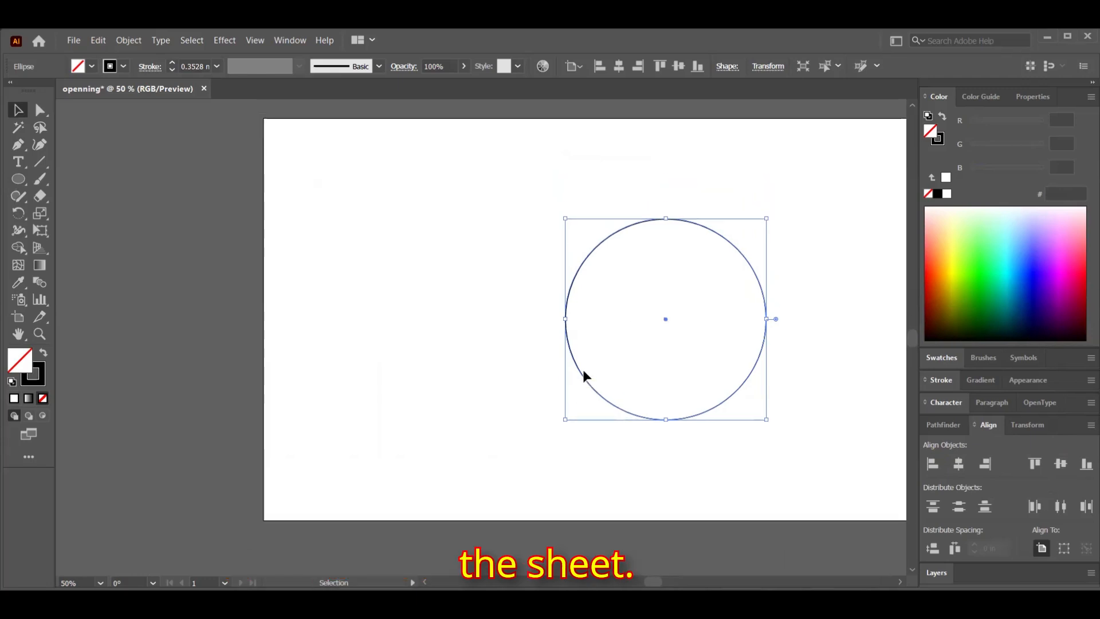
{"action": "scroll", "coordinate": [583, 378], "scroll_direction": "right", "scroll_amount": 2}
{"action": "scroll", "coordinate": [583, 378], "scroll_direction": "right", "scroll_amount": 3}
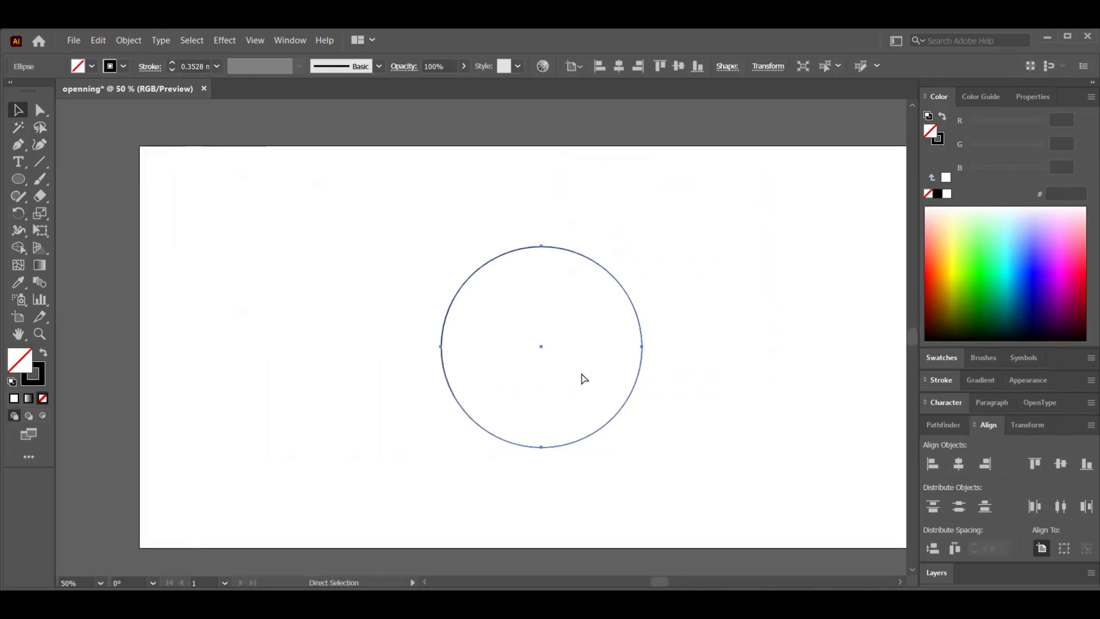
{"action": "key", "text": "ctrl+minus"}
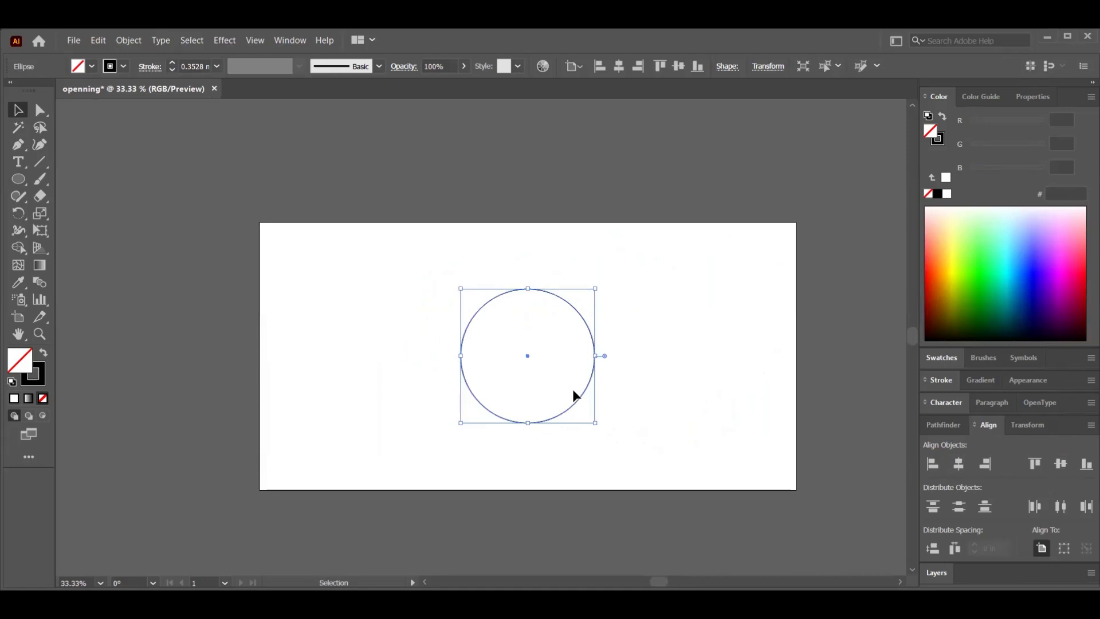
{"action": "left_click", "coordinate": [640, 310]}
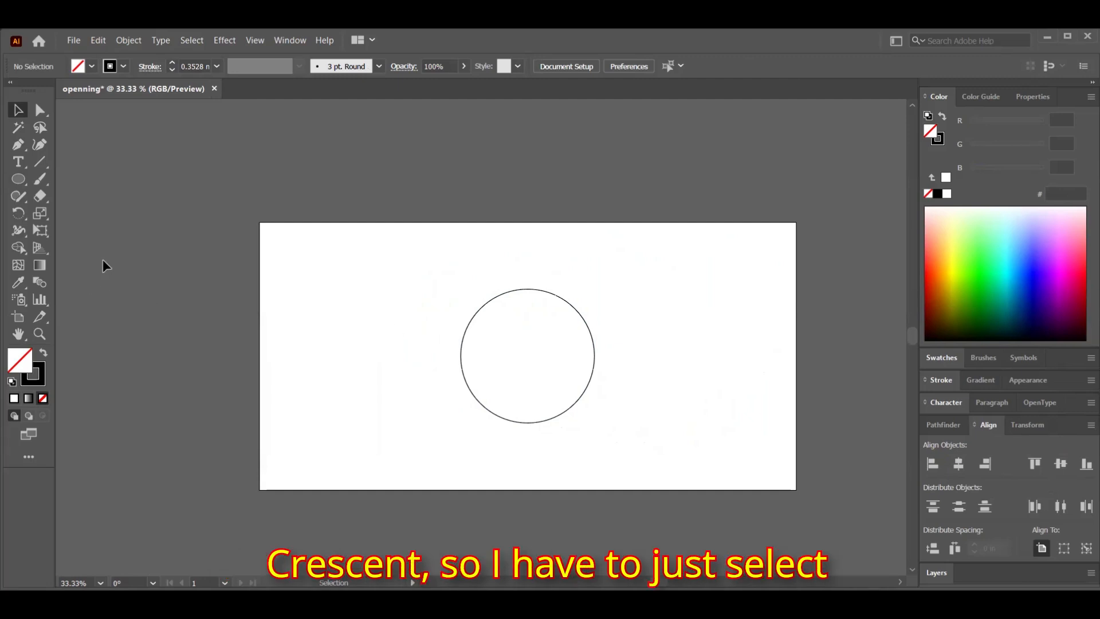
Step: Draw a second circle of the same size and place it over the first at the same height, shifted slightly to the right
{"action": "left_click", "coordinate": [19, 182]}
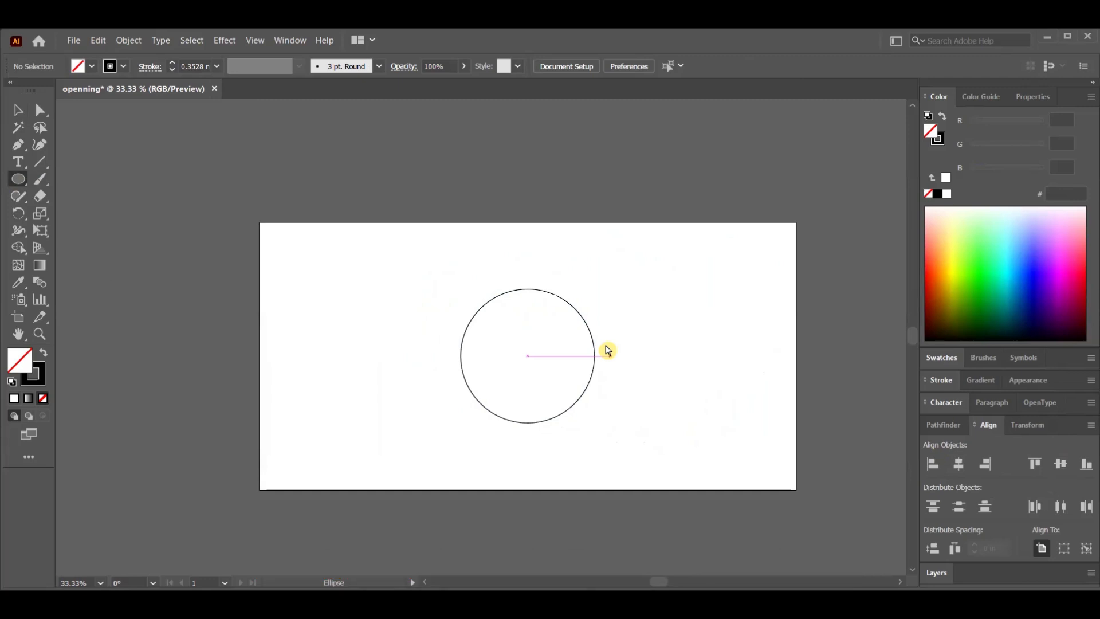
{"action": "left_click", "coordinate": [610, 354]}
{"action": "left_click", "coordinate": [514, 324]}
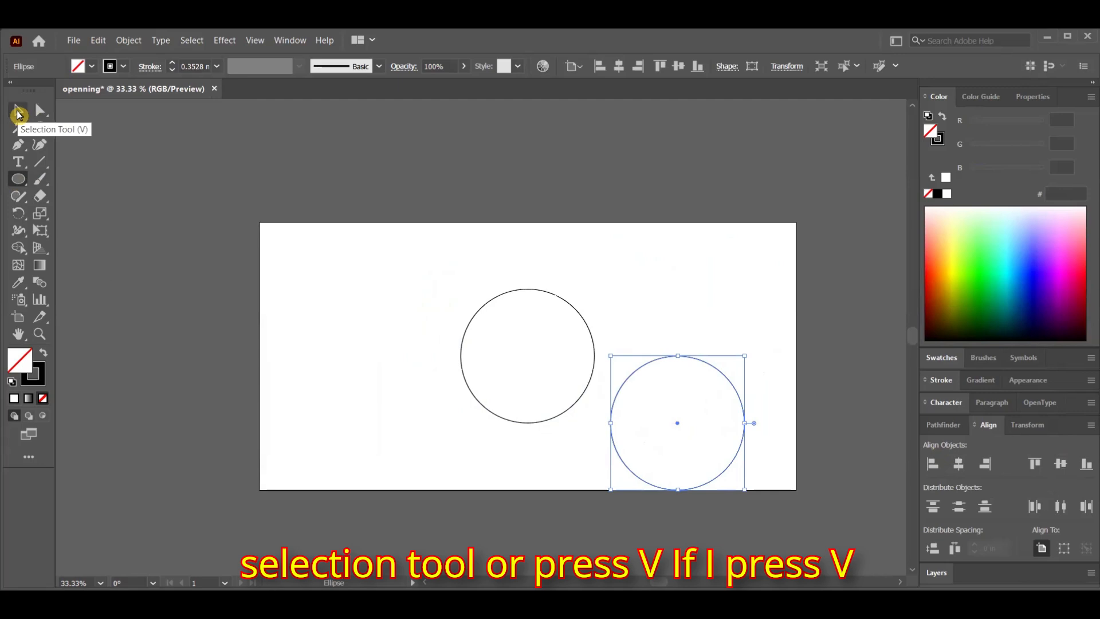
{"action": "key", "text": "v"}
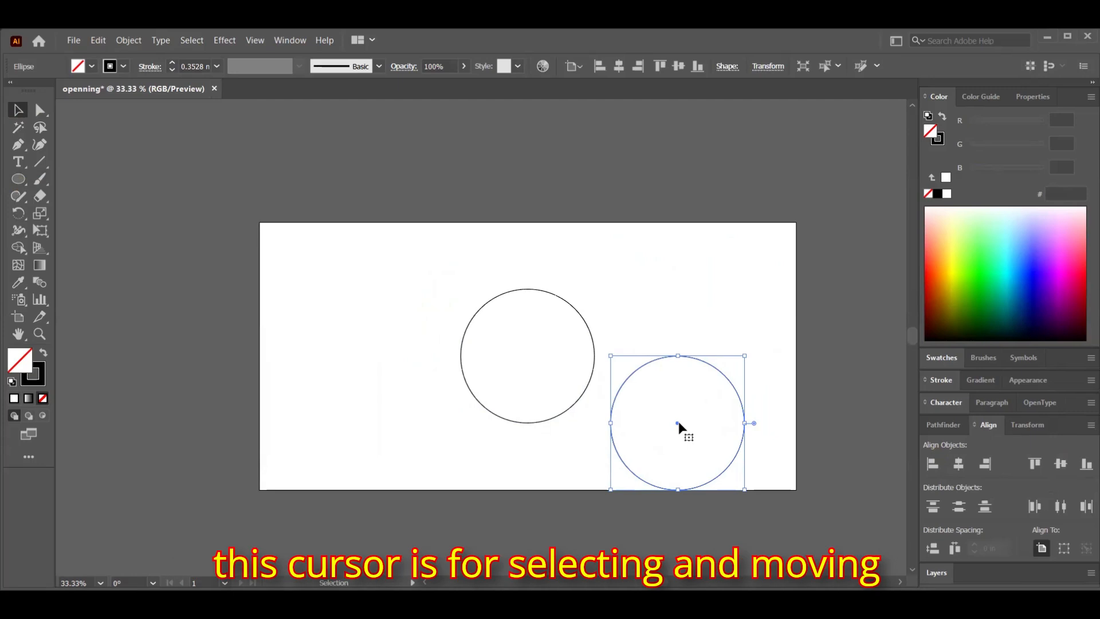
{"action": "left_click_drag", "start_coordinate": [676, 422], "coordinate": [549, 355]}
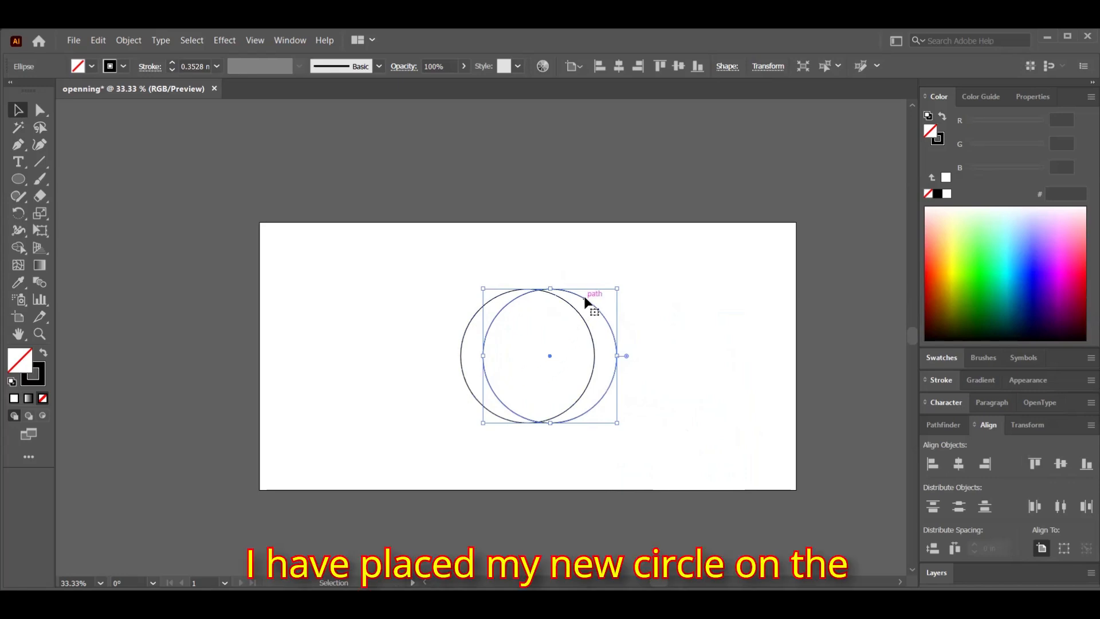
Step: Select both overlapping circles together and bring up the Pathfinder operations
{"action": "left_click", "coordinate": [632, 515]}
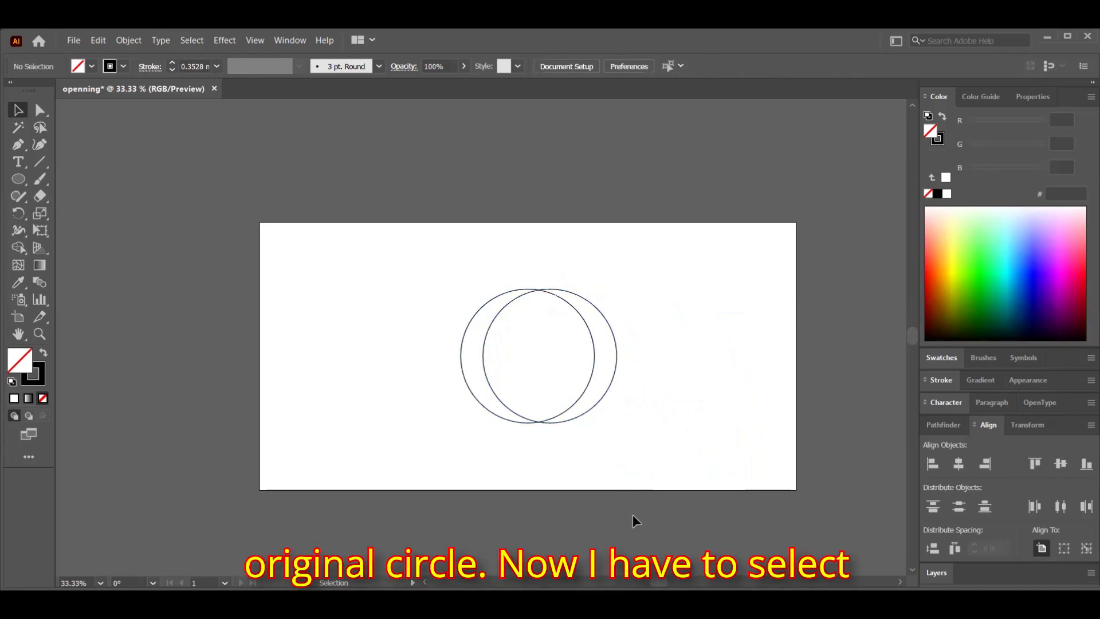
{"action": "left_click_drag", "start_coordinate": [540, 405], "coordinate": [404, 273]}
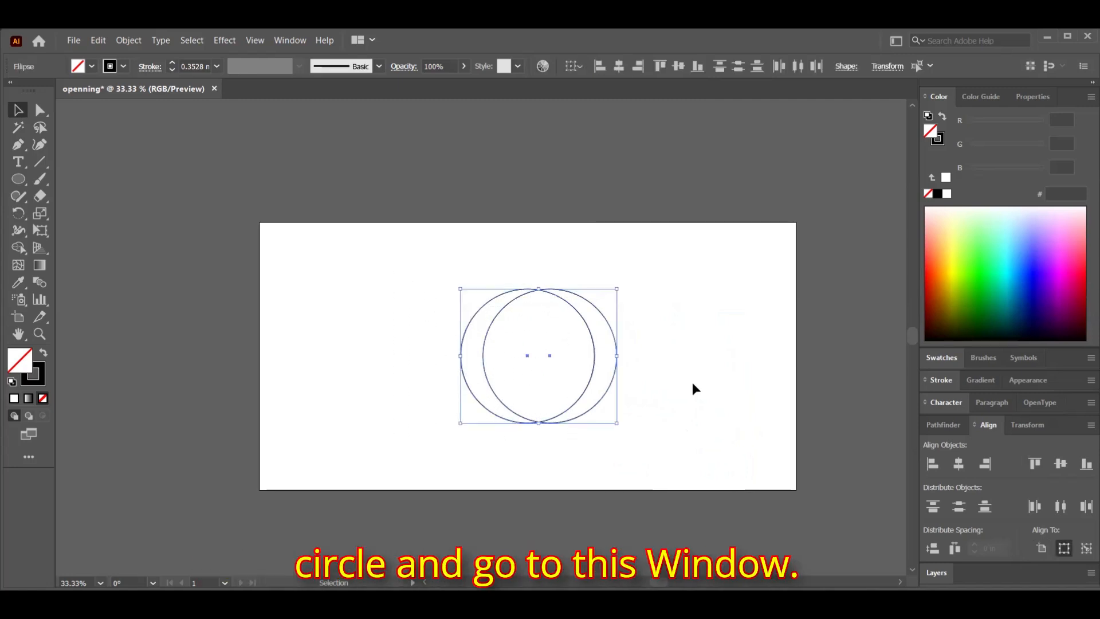
{"action": "left_click", "coordinate": [289, 42]}
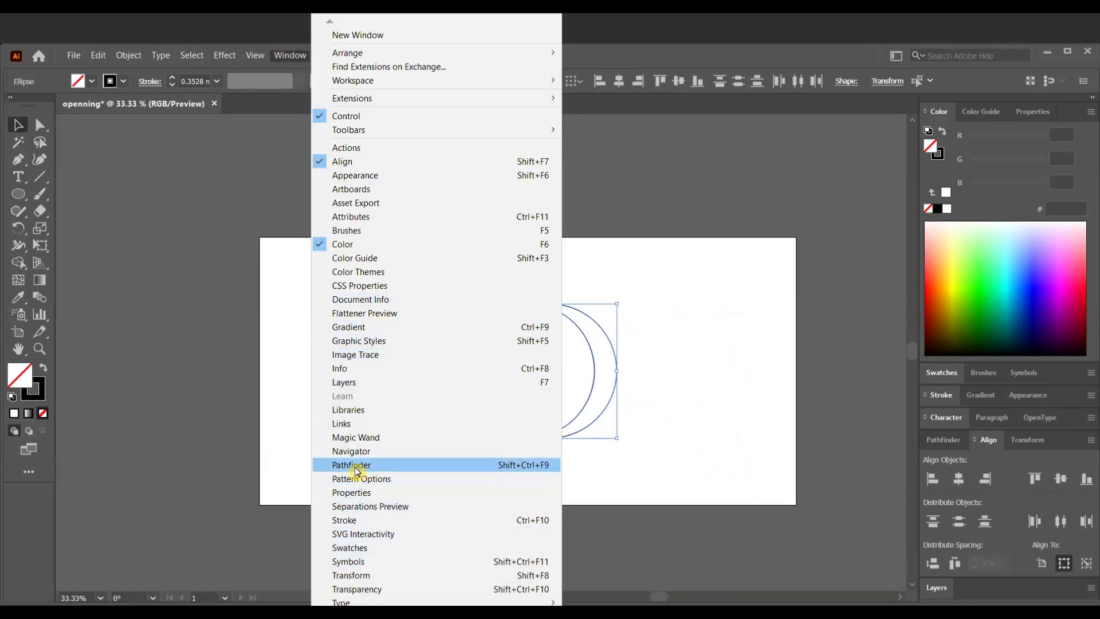
{"action": "left_click", "coordinate": [356, 469]}
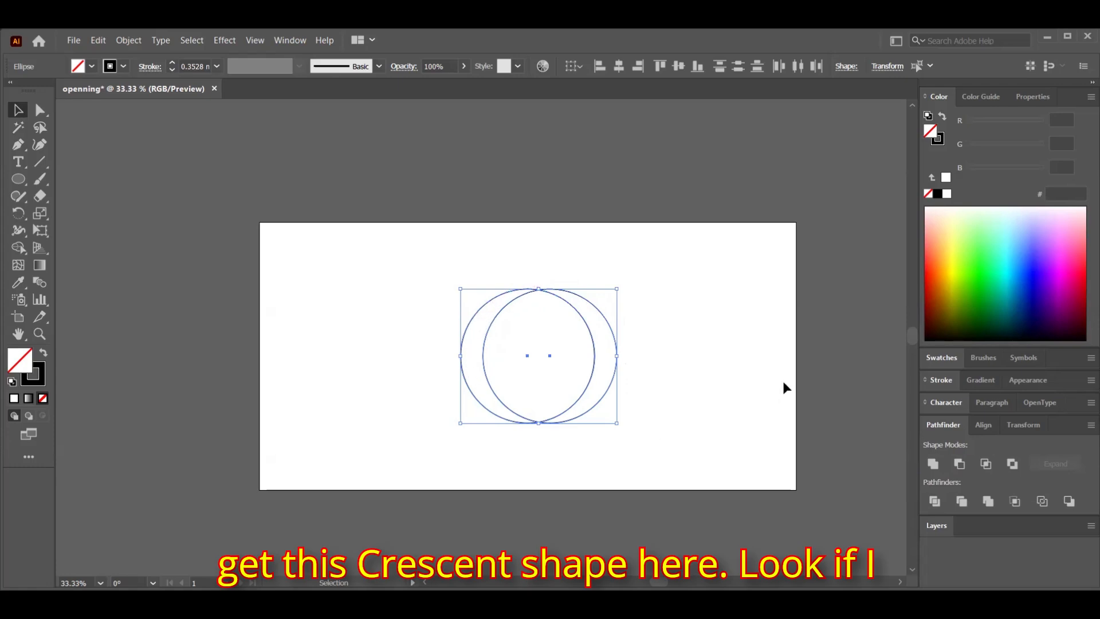
Step: Try Minus Front on the two circles to preview the crescent, and undo it
{"action": "left_click", "coordinate": [959, 464]}
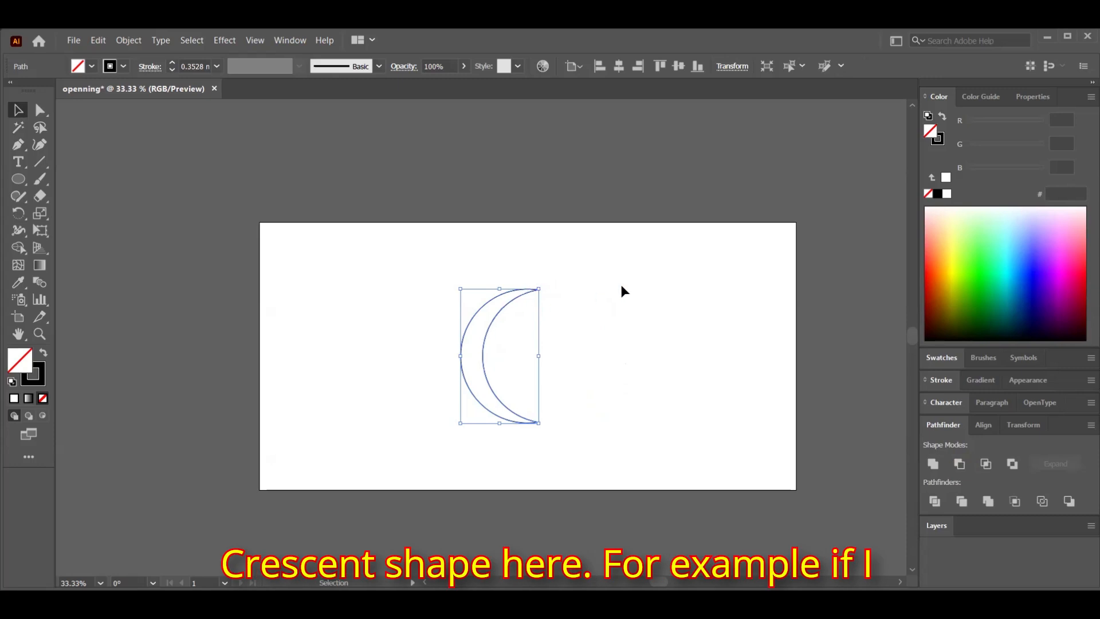
{"action": "left_click", "coordinate": [639, 321]}
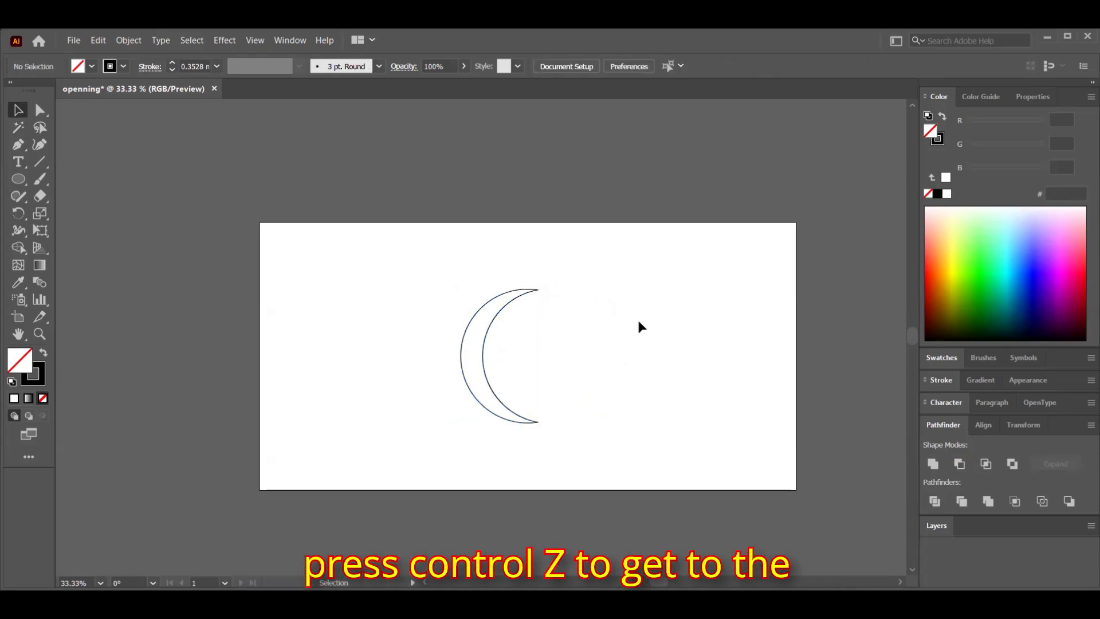
{"action": "key", "text": "ctrl+z"}
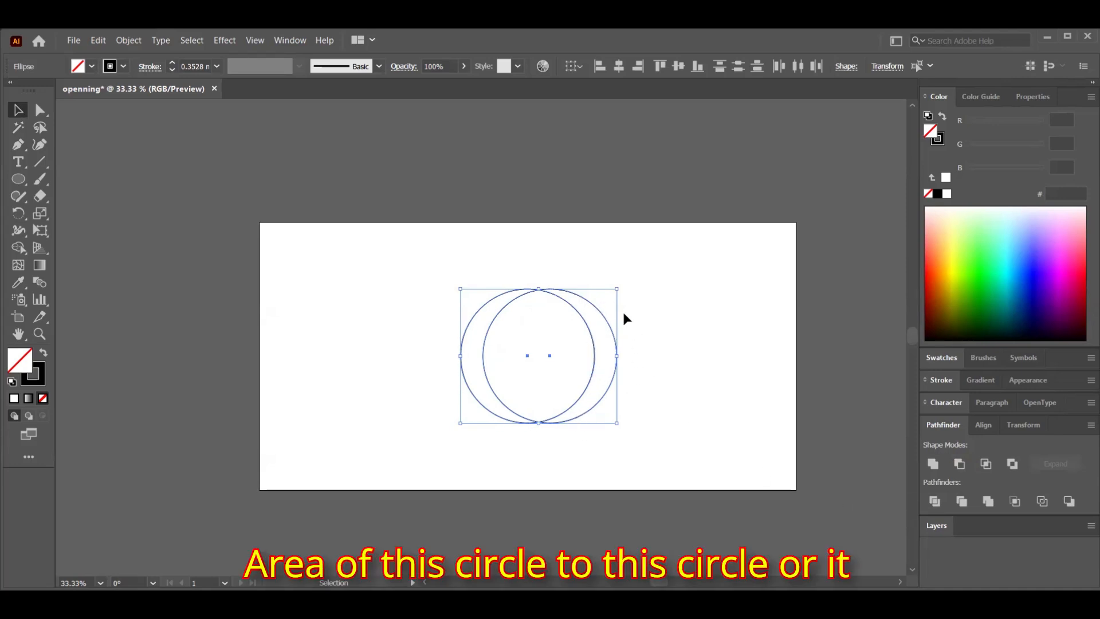
Step: Try Unite to merge the two circles into one larger shape, undoing each attempt
{"action": "left_click", "coordinate": [932, 464]}
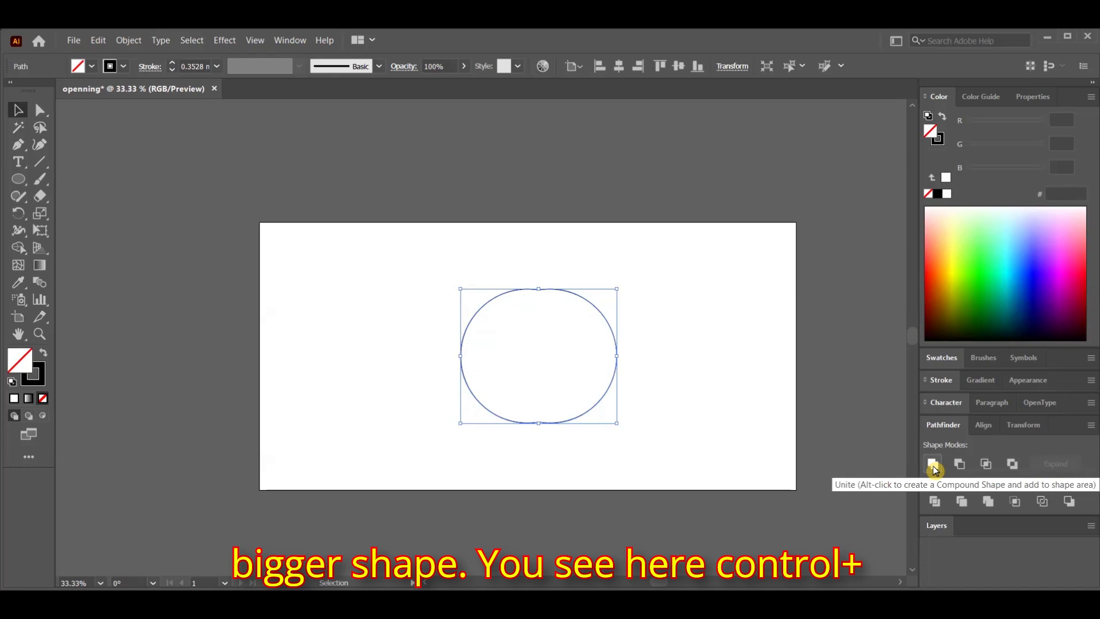
{"action": "key", "text": "ctrl+z"}
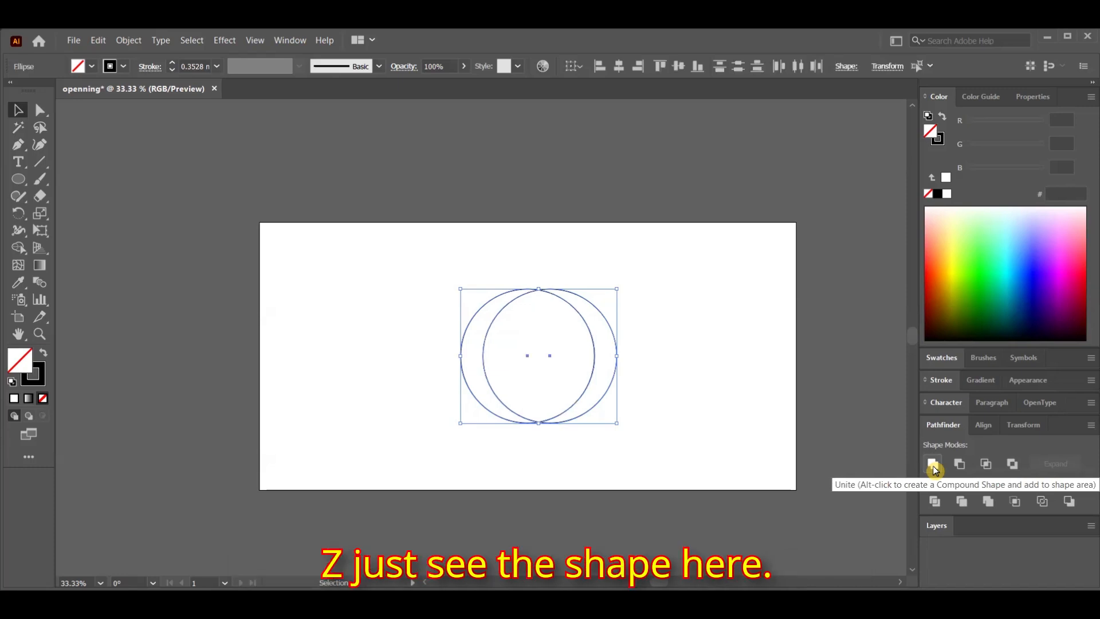
{"action": "left_click", "coordinate": [935, 469]}
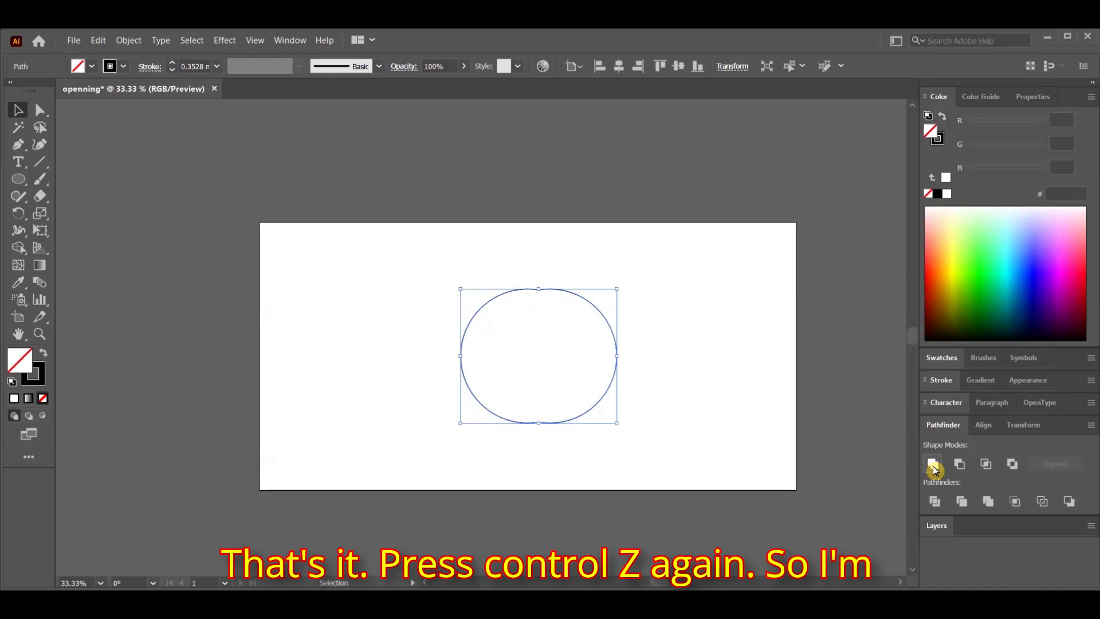
{"action": "key", "text": "ctrl+z"}
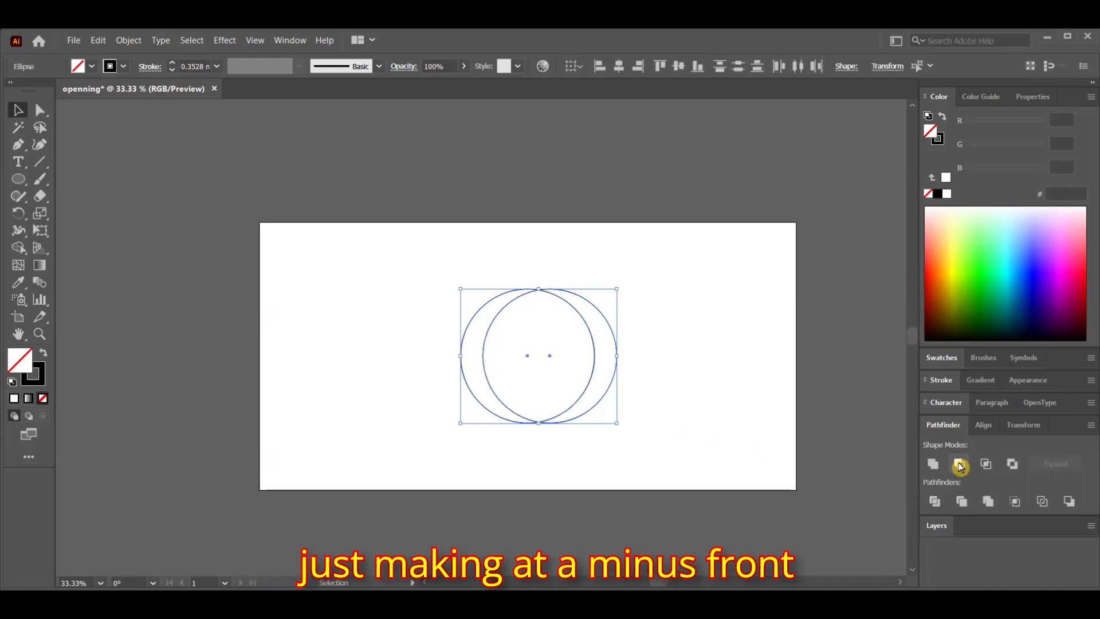
Step: Subtract the front circle from the back one with Minus Front to form the crescent, and deselect it
{"action": "left_click", "coordinate": [960, 465]}
{"action": "left_click", "coordinate": [577, 322]}
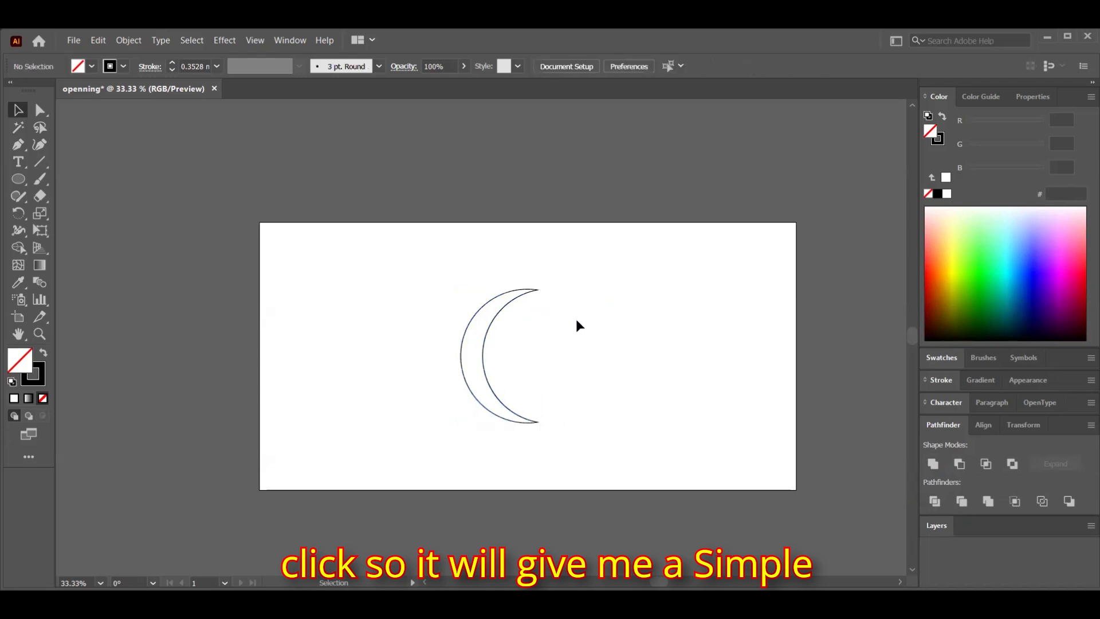
Step: Select the crescent and export the artwork to the Desktop as openning.dxf in Autodesk RealDWG (*.DXF) format
{"action": "left_click", "coordinate": [489, 330]}
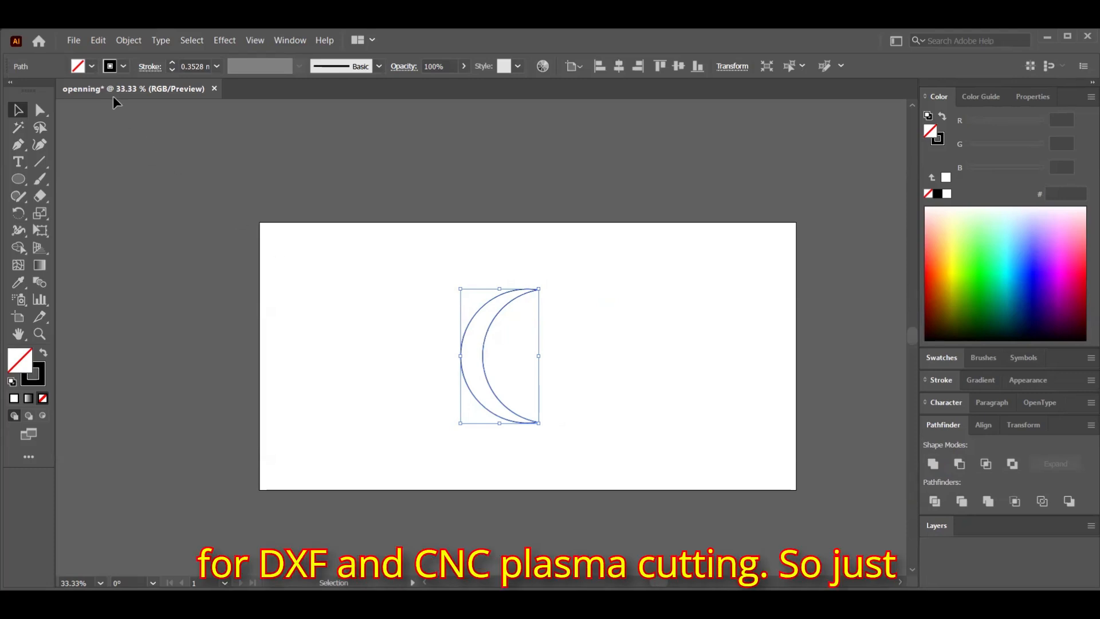
{"action": "left_click", "coordinate": [76, 48]}
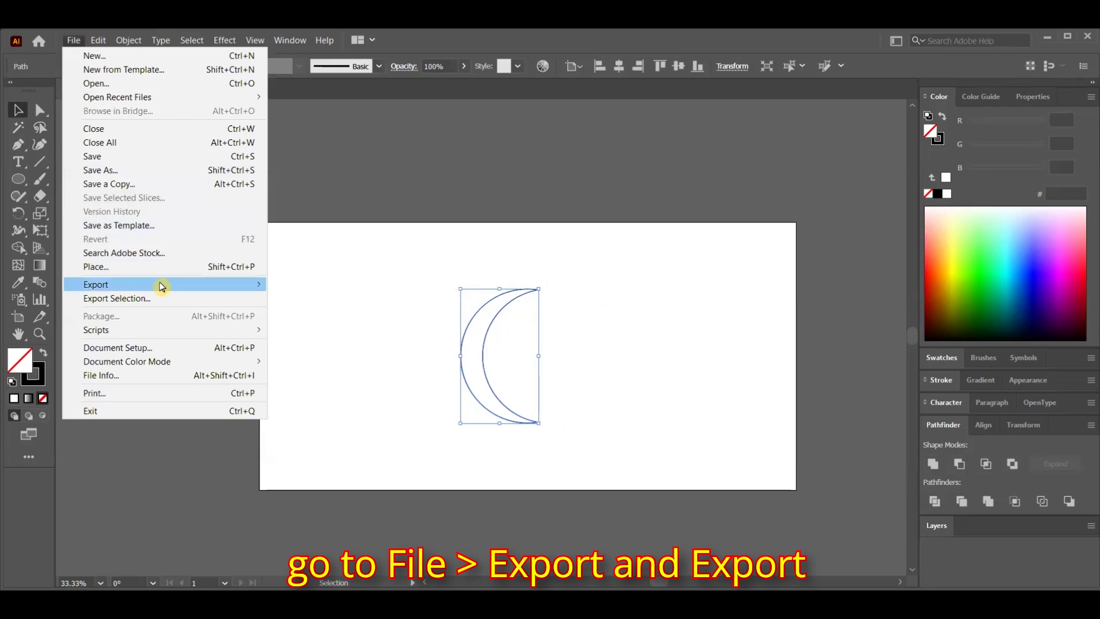
{"action": "mouse_move", "coordinate": [158, 285]}
{"action": "left_click", "coordinate": [331, 298]}
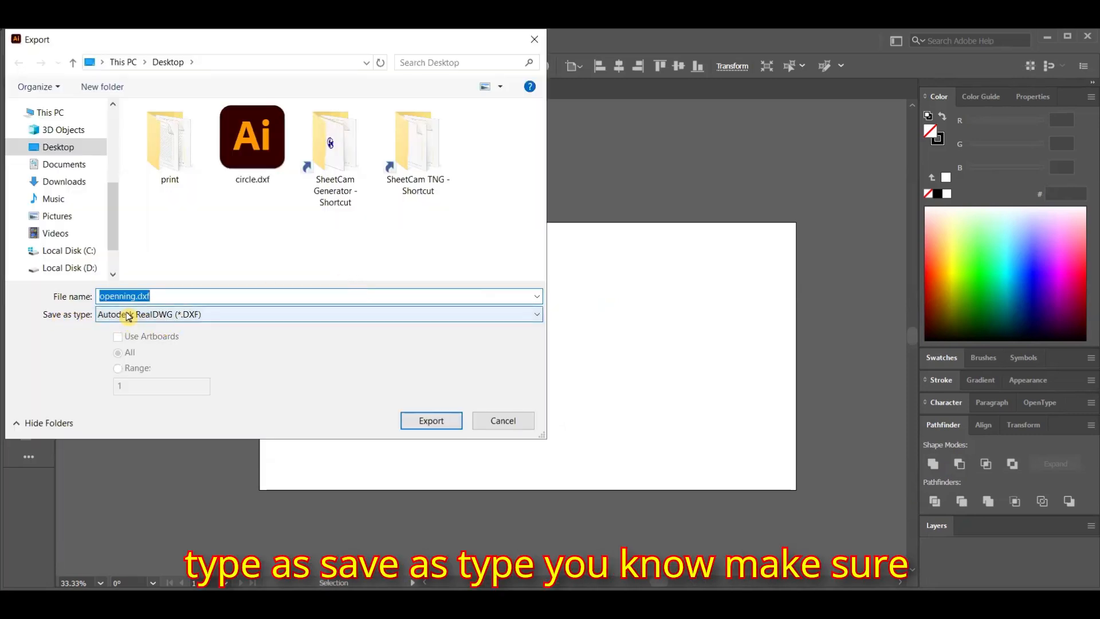
{"action": "left_click", "coordinate": [128, 317]}
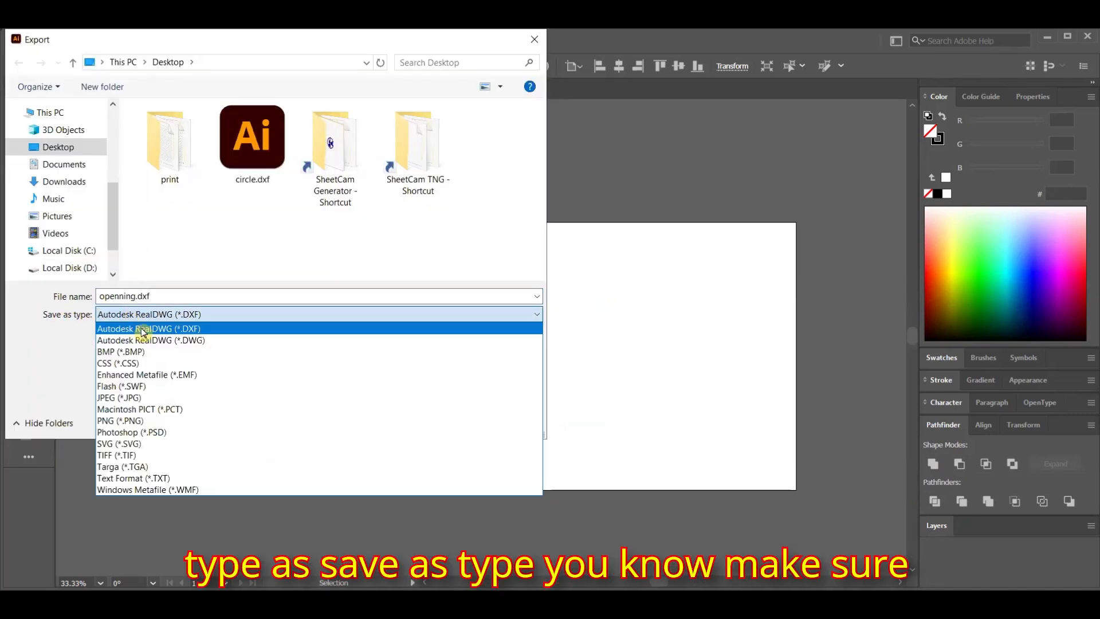
{"action": "left_click", "coordinate": [192, 333]}
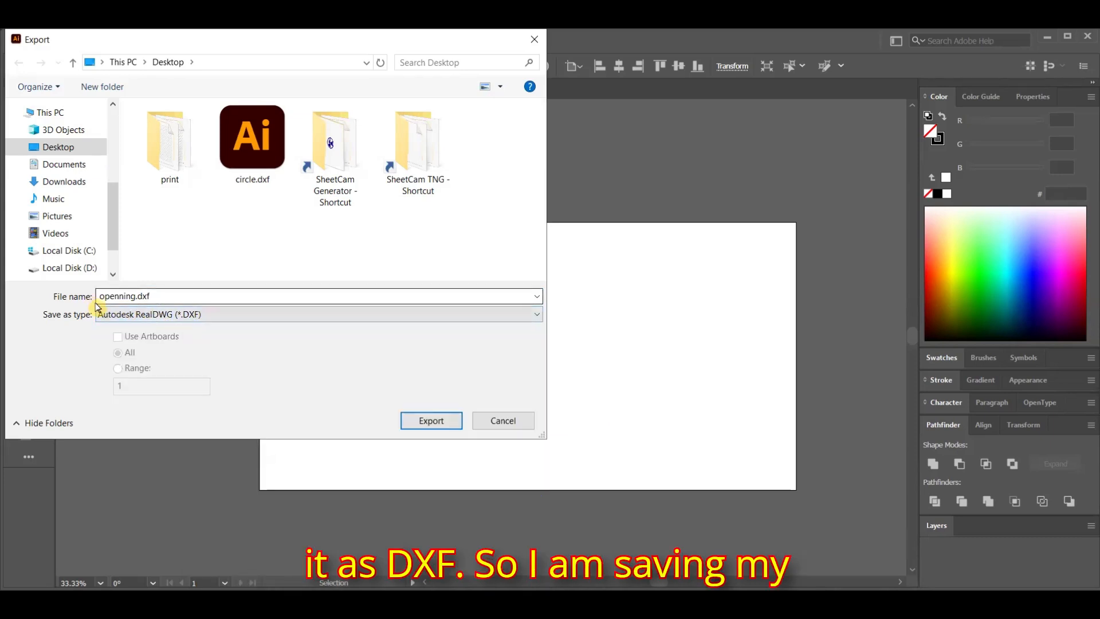
{"action": "left_click", "coordinate": [177, 315]}
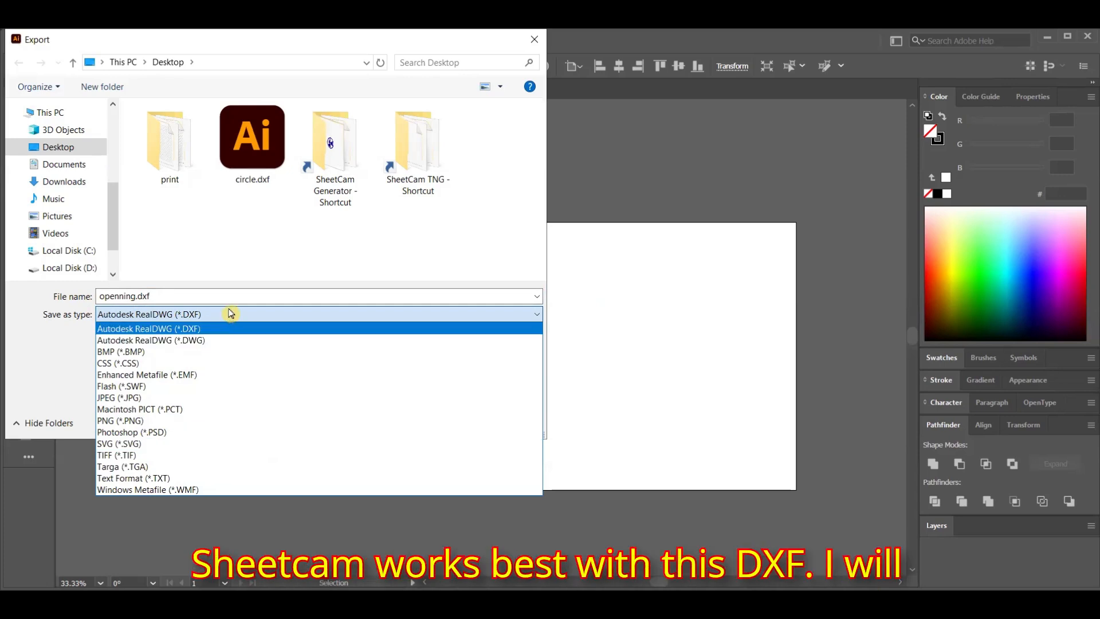
{"action": "left_click", "coordinate": [210, 332]}
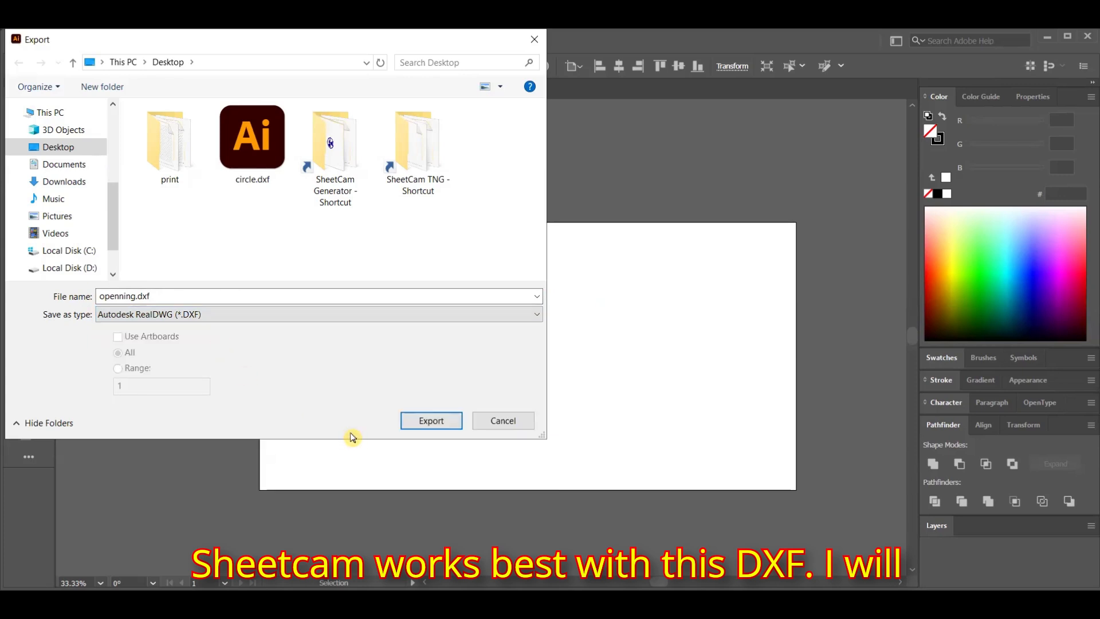
{"action": "left_click", "coordinate": [437, 422]}
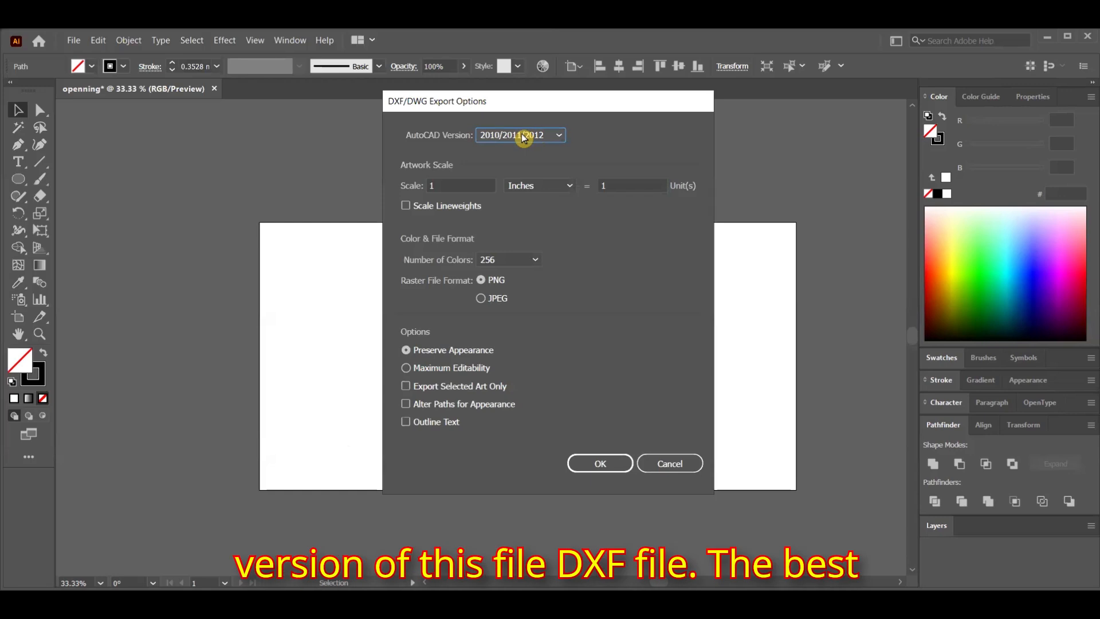
Step: Use AutoCAD version 2010/2011/2012 and an artwork scale of 1 inch = 1 unit, and complete the DXF export
{"action": "left_click", "coordinate": [523, 137]}
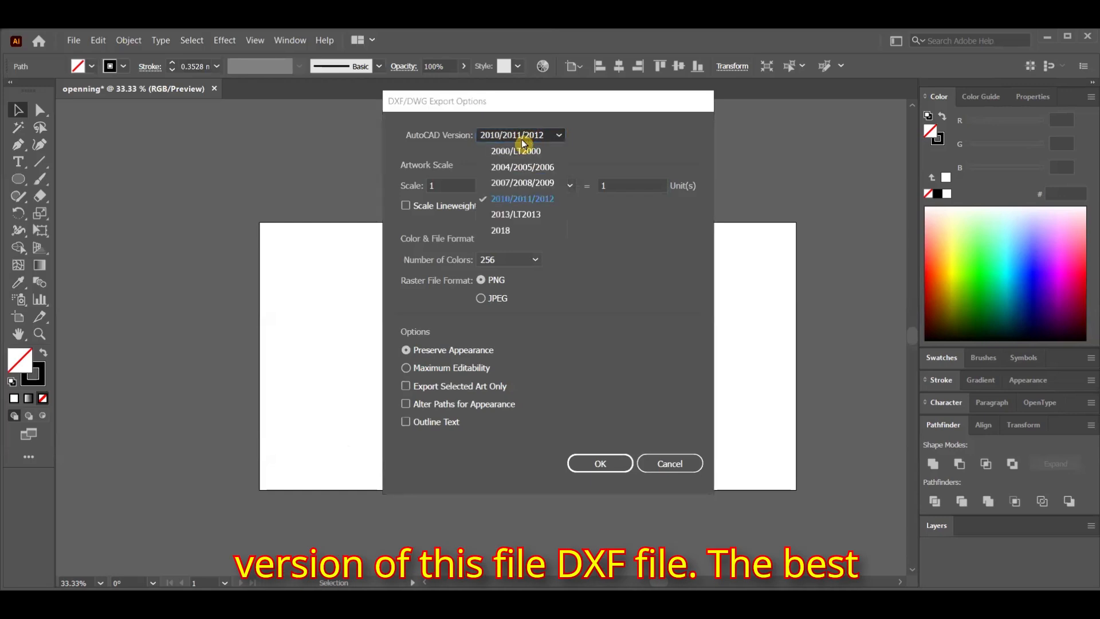
{"action": "left_click", "coordinate": [527, 200]}
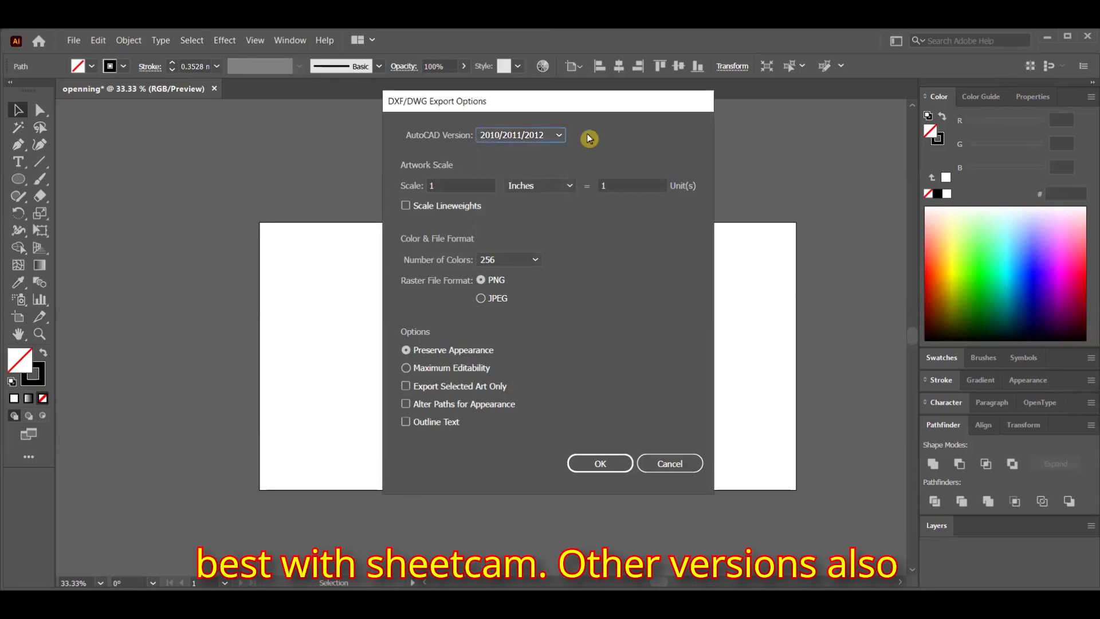
{"action": "left_click", "coordinate": [556, 137]}
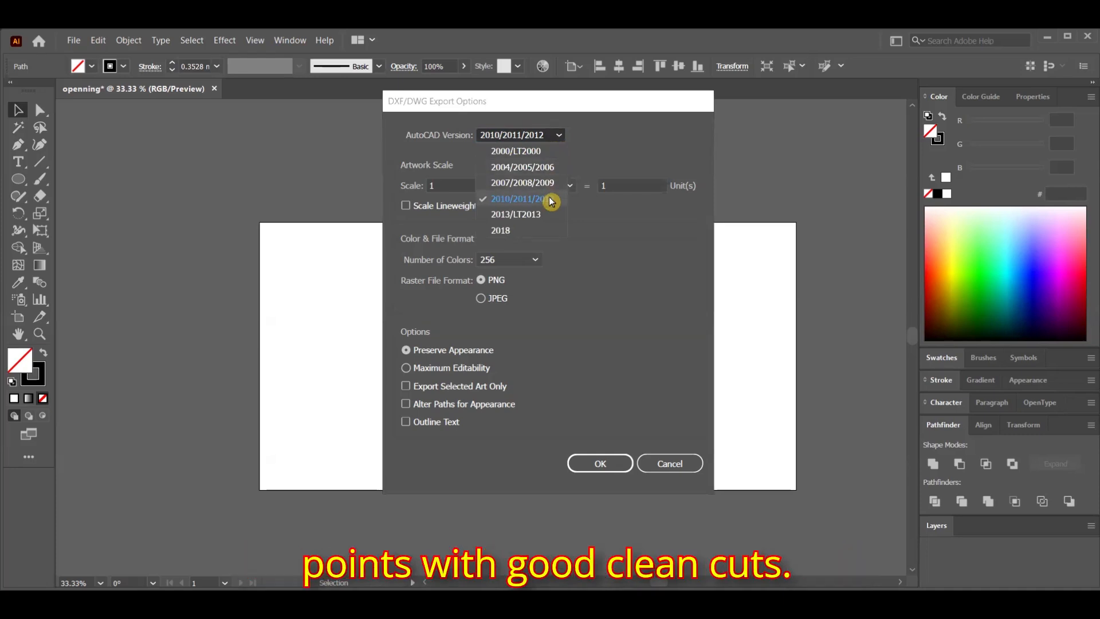
{"action": "left_click", "coordinate": [470, 182]}
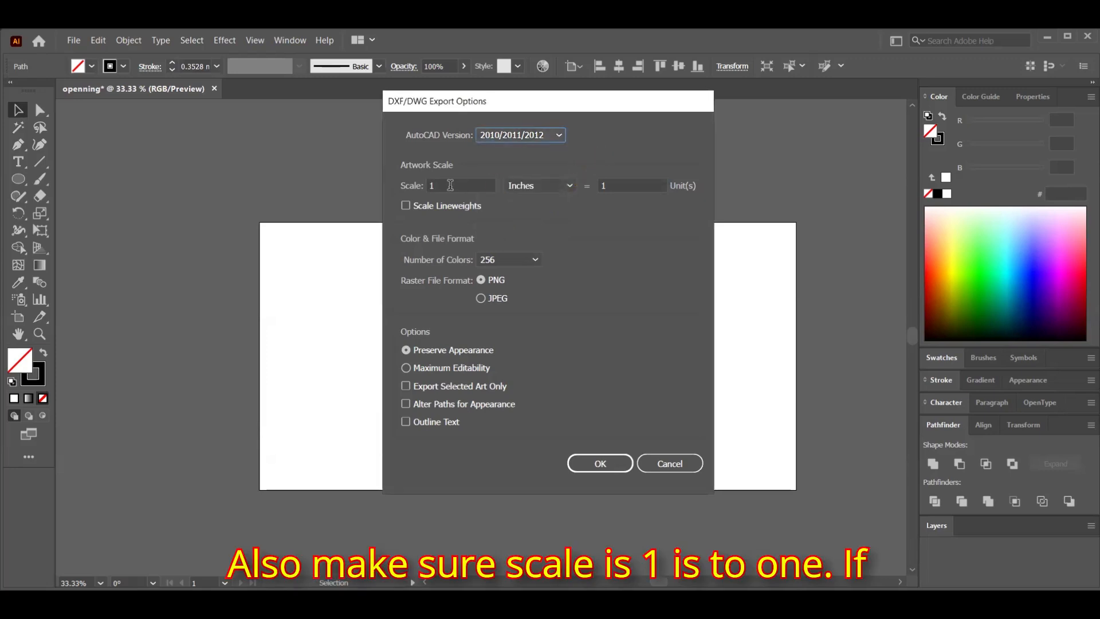
{"action": "left_click", "coordinate": [470, 182]}
{"action": "left_click", "coordinate": [614, 182]}
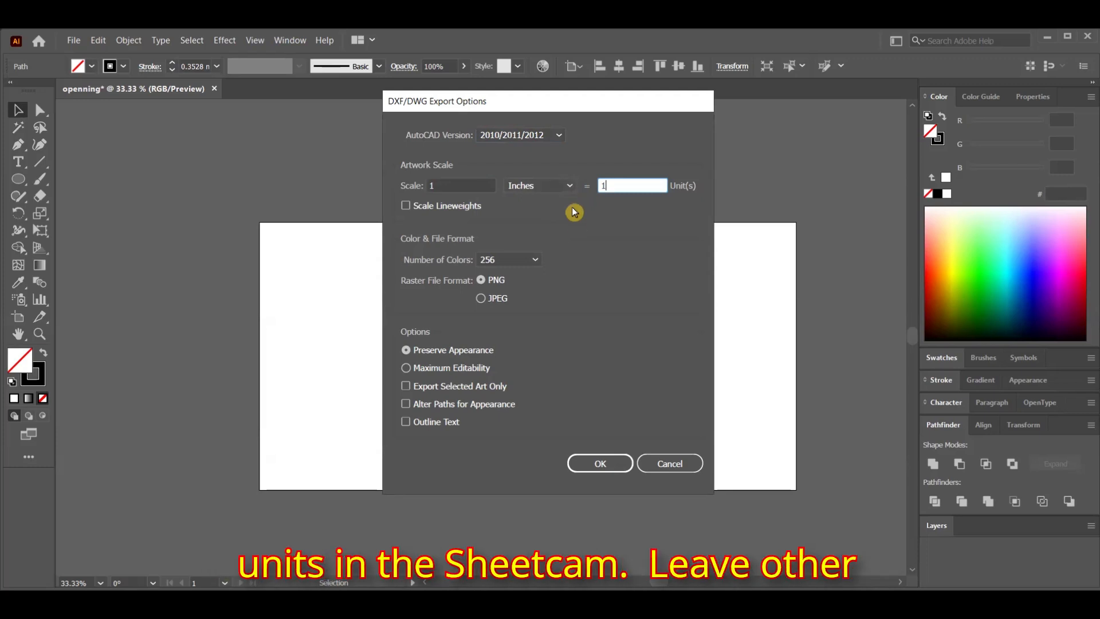
{"action": "left_click", "coordinate": [600, 464]}
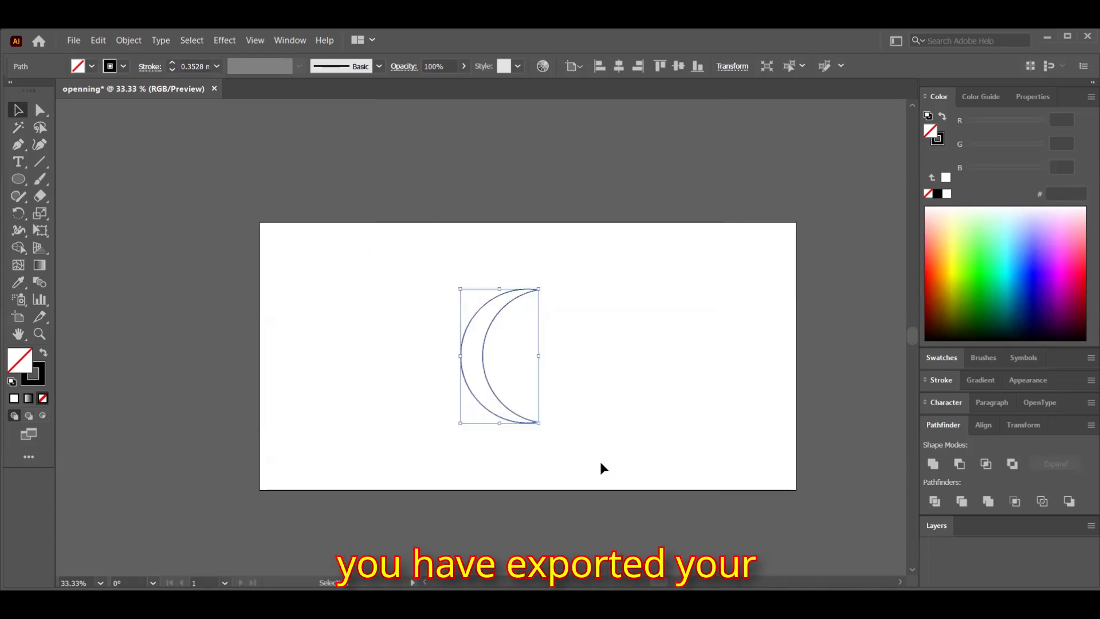